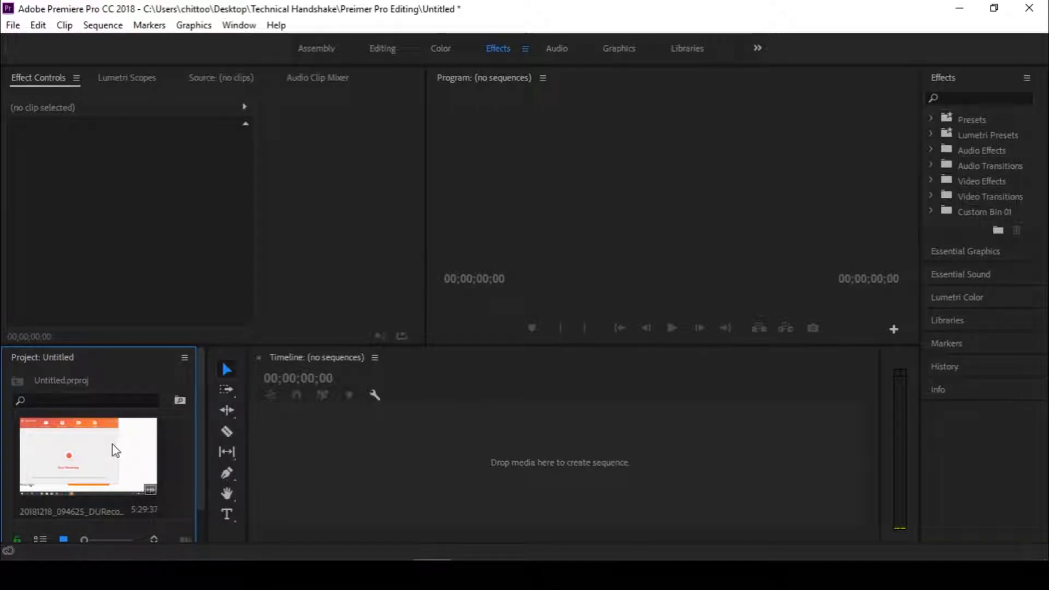
- Create a sequence from the 20181218_094625_DURecorder clip and preview its opening seconds
{"action": "left_click_drag", "start_coordinate": [114, 451], "coordinate": [434, 452]}
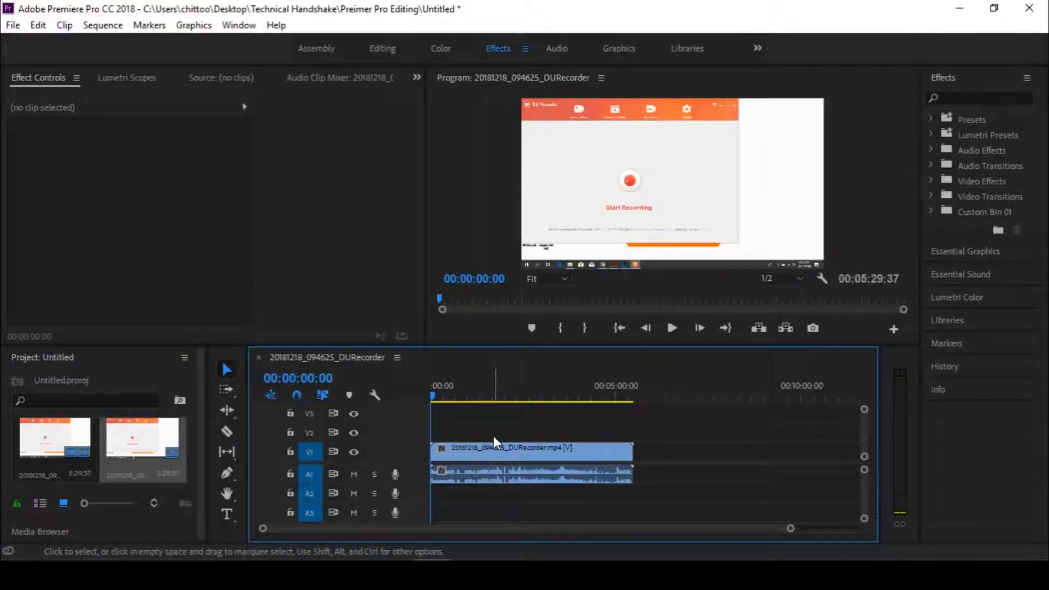
{"action": "key", "text": "space"}
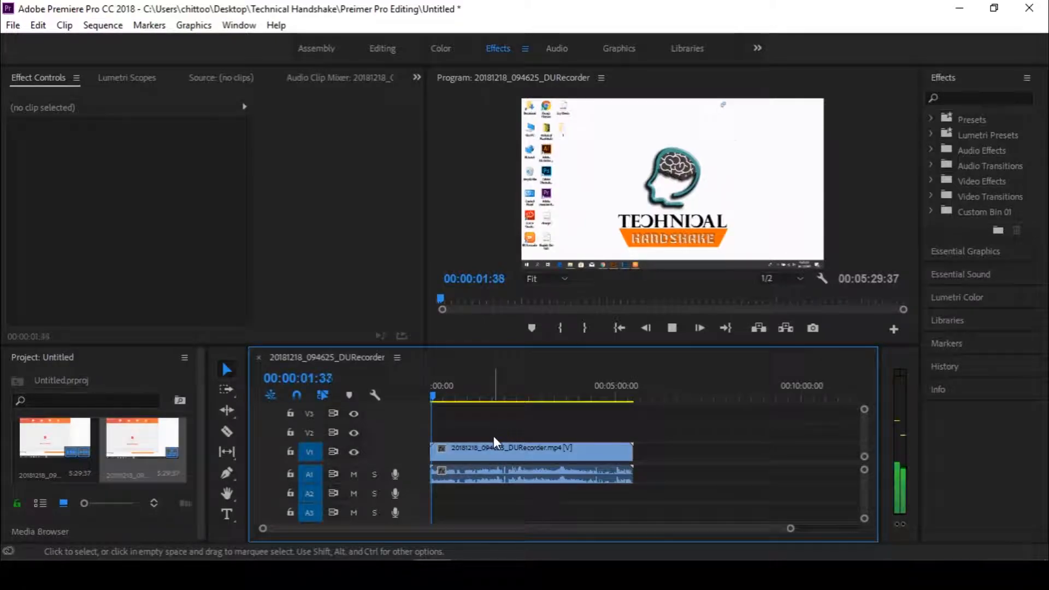
{"action": "key", "text": "space"}
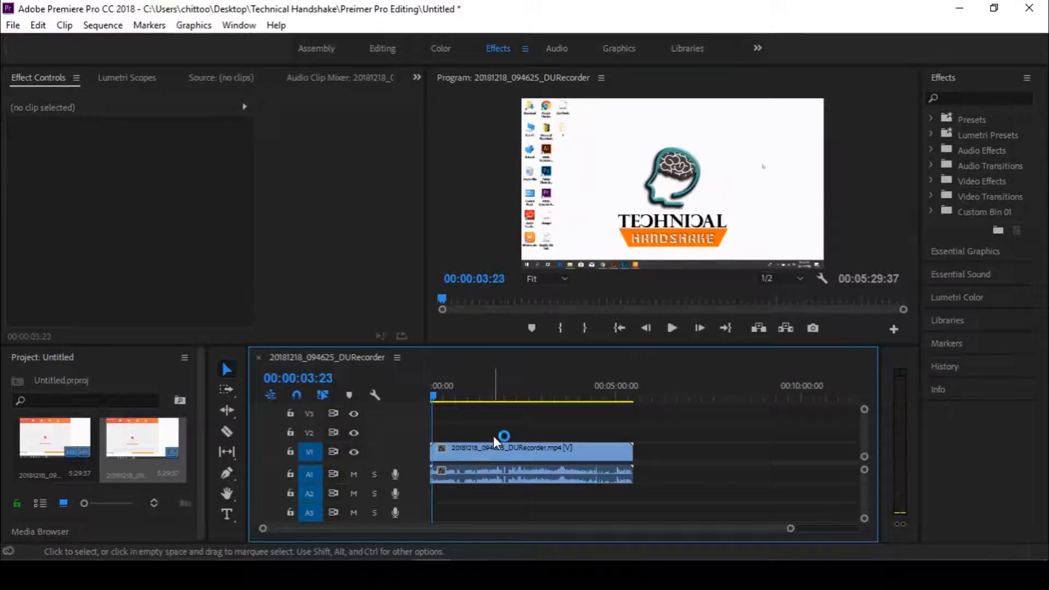
{"action": "key", "text": "space"}
{"action": "key", "text": "space"}
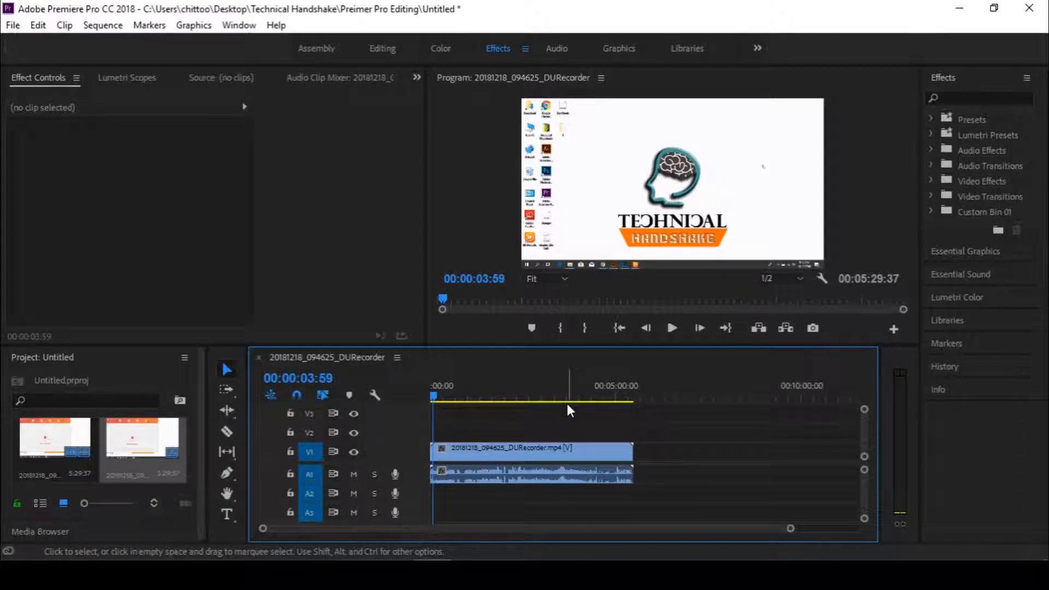
{"action": "left_click", "coordinate": [569, 447]}
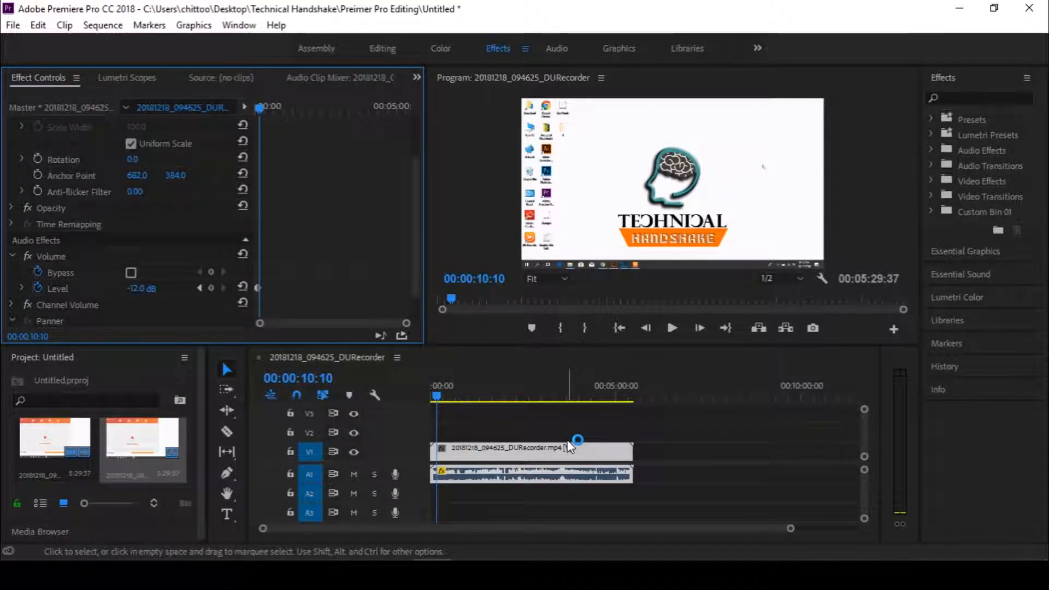
{"action": "key", "text": "space"}
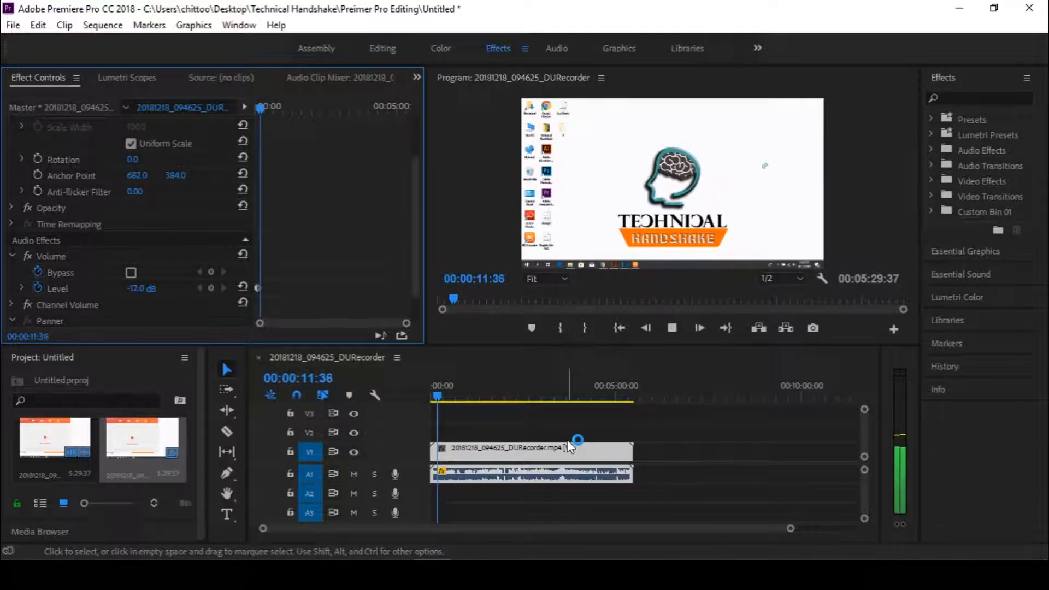
{"action": "key", "text": "space"}
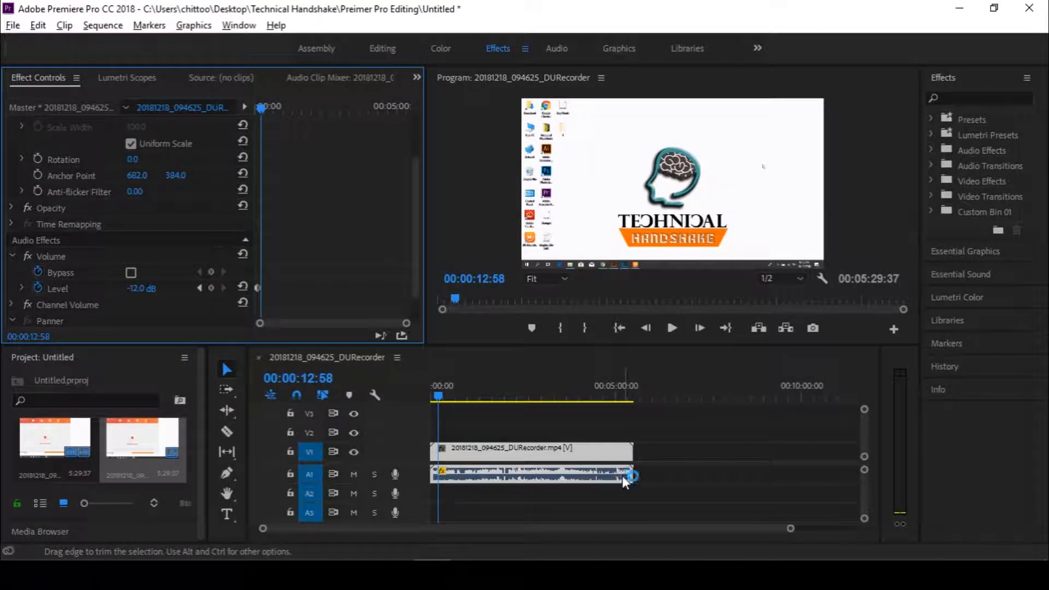
- Return the playhead to the start of the sequence and deselect the clip
{"action": "scroll", "coordinate": [619, 471], "scroll_direction": "up", "scroll_amount": 3}
{"action": "scroll", "coordinate": [619, 471], "scroll_direction": "up", "scroll_amount": 5}
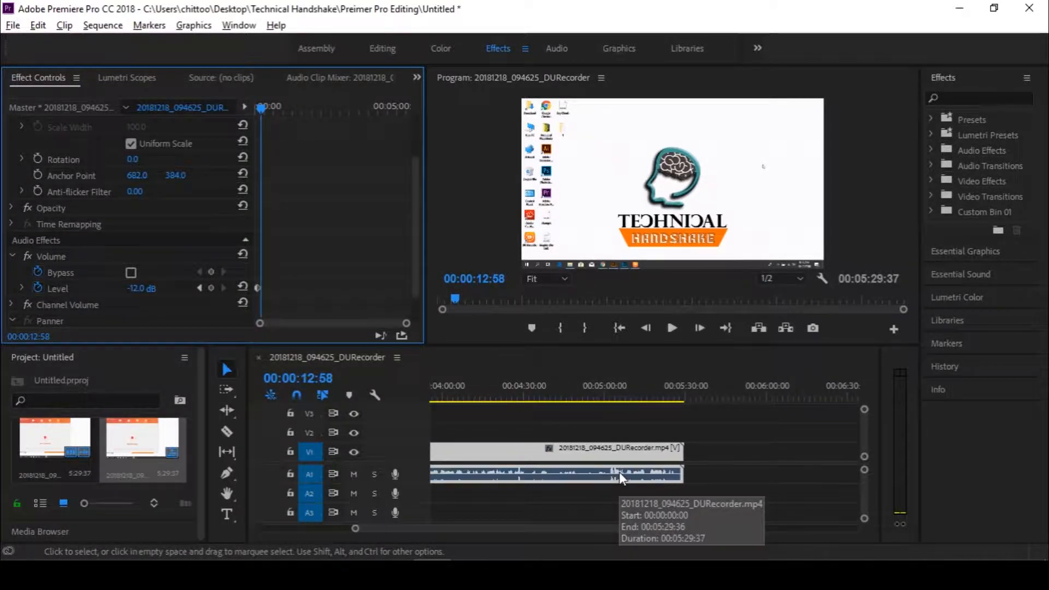
{"action": "scroll", "coordinate": [619, 474], "scroll_direction": "up", "scroll_amount": 3}
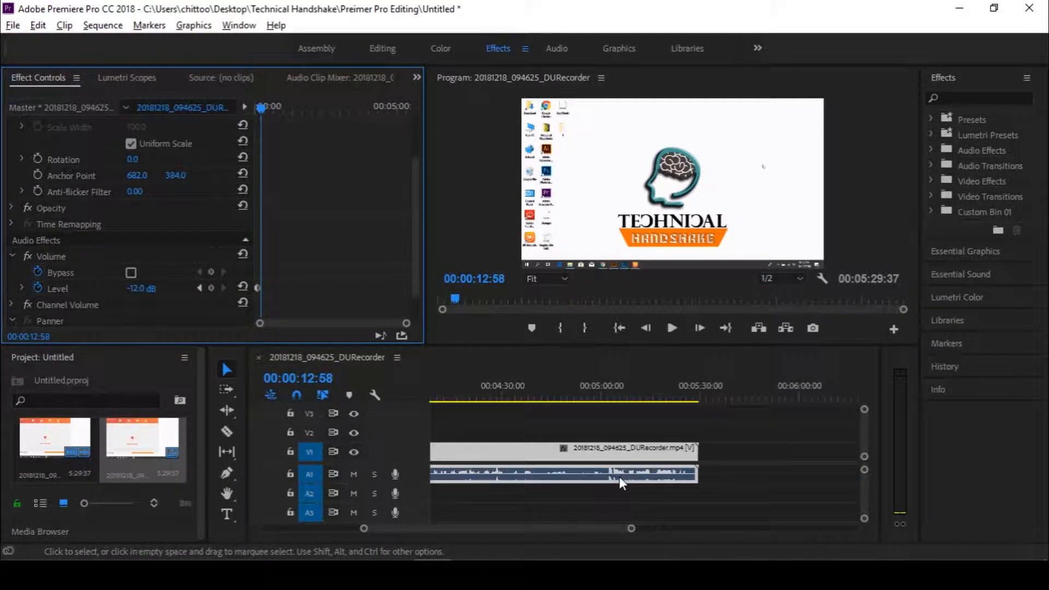
{"action": "left_click_drag", "start_coordinate": [510, 526], "coordinate": [349, 526]}
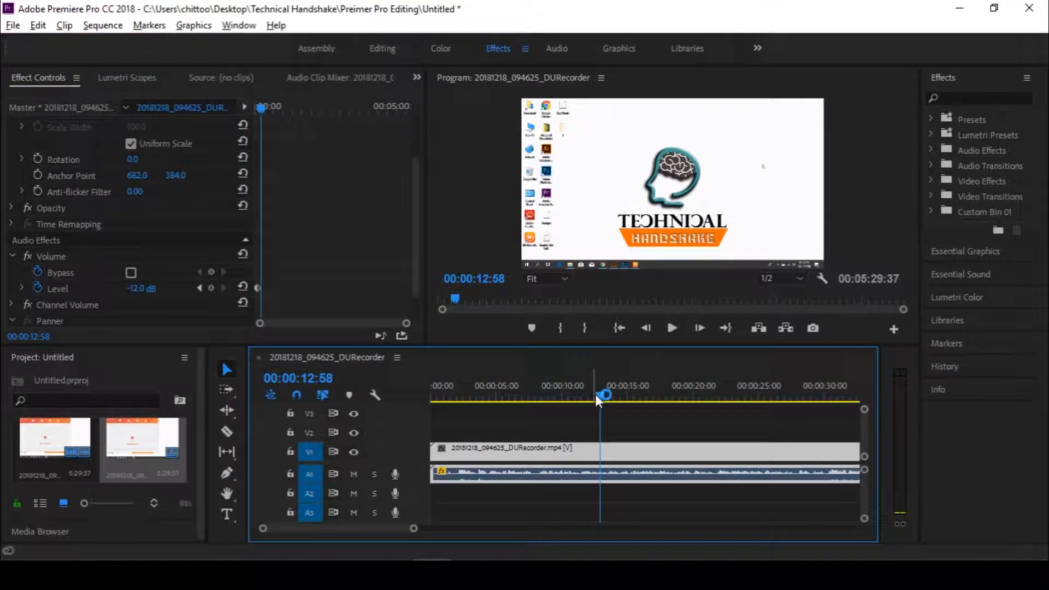
{"action": "left_click_drag", "start_coordinate": [598, 394], "coordinate": [422, 396]}
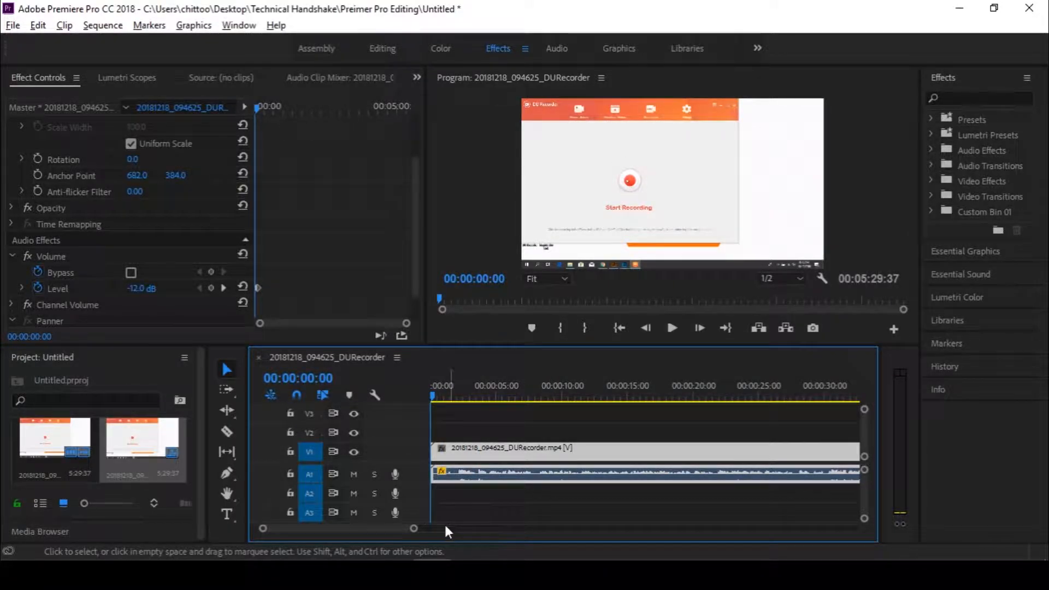
{"action": "left_click_drag", "start_coordinate": [414, 532], "coordinate": [660, 529]}
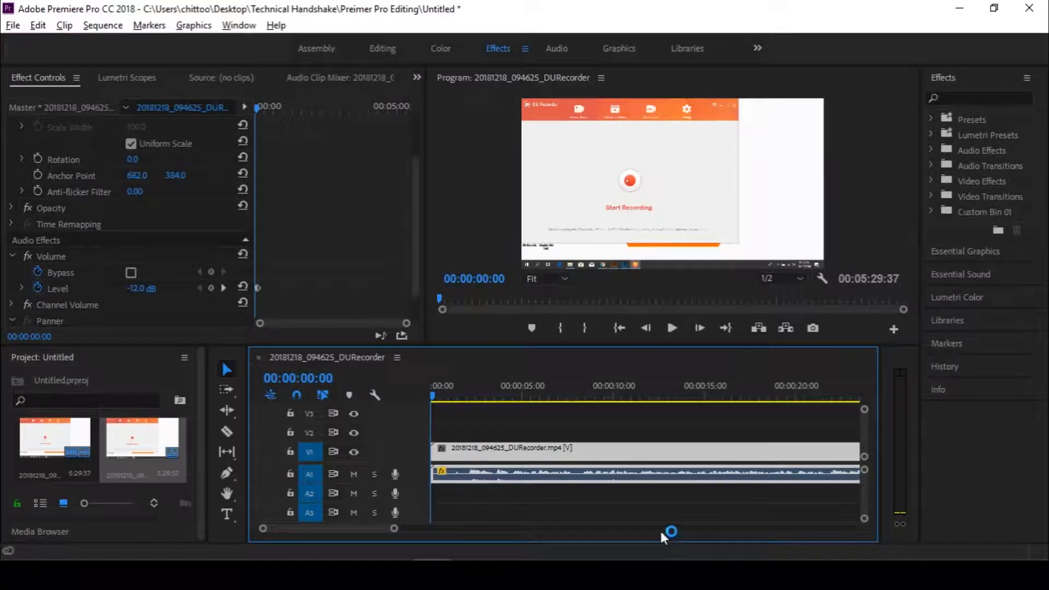
{"action": "scroll", "coordinate": [467, 460], "scroll_direction": "down", "scroll_amount": 2}
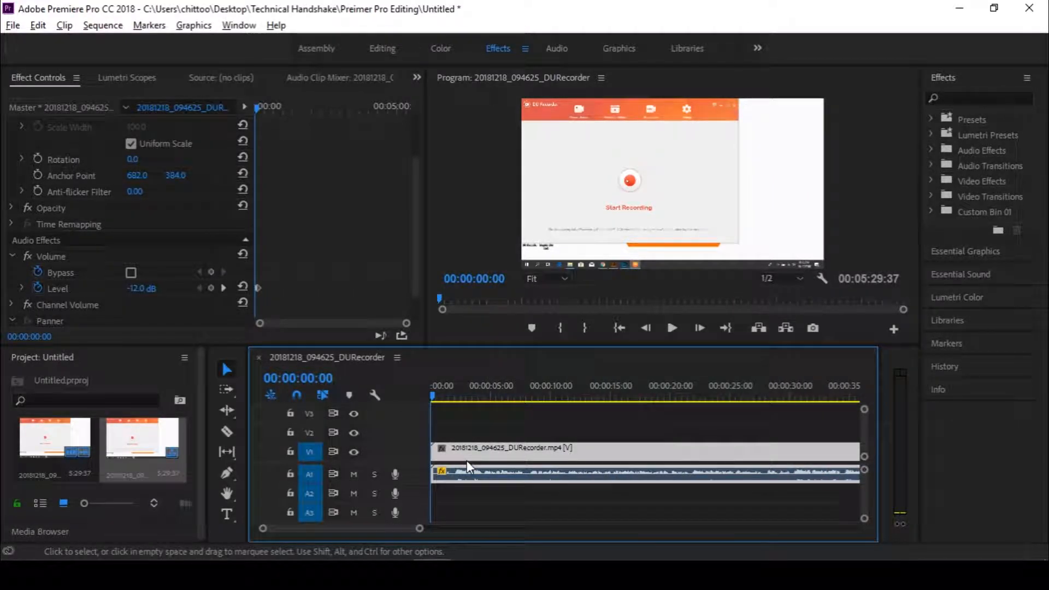
{"action": "scroll", "coordinate": [467, 460], "scroll_direction": "up", "scroll_amount": 1}
{"action": "left_click", "coordinate": [465, 422]}
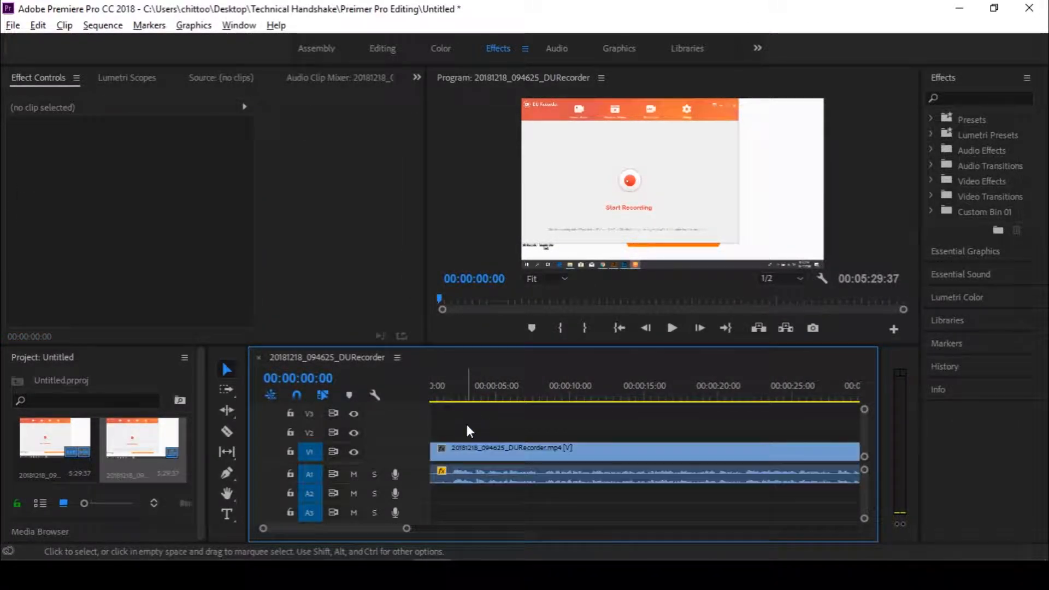
{"action": "left_click", "coordinate": [361, 529]}
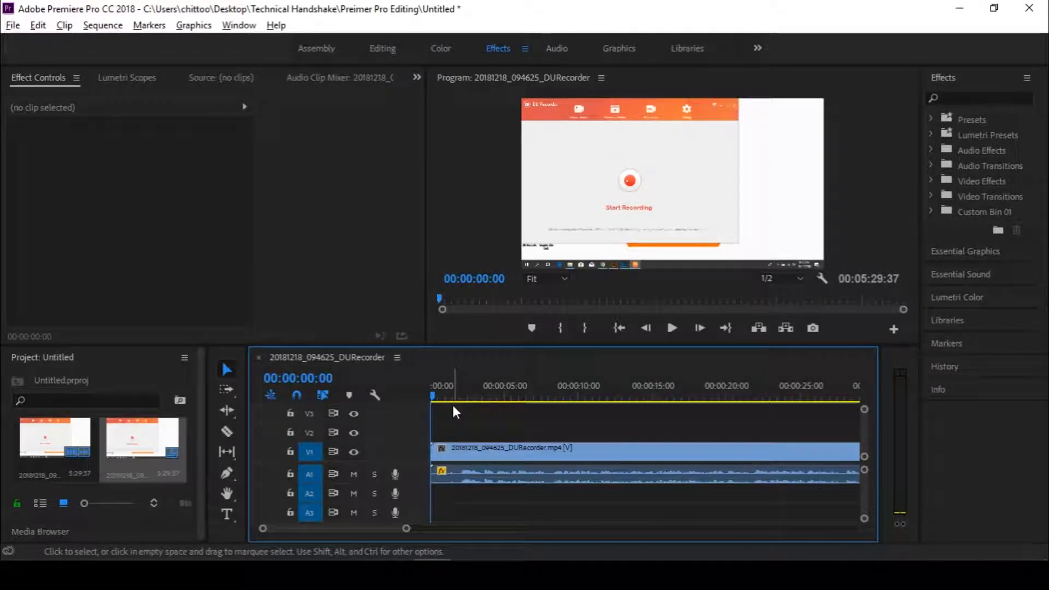
- Play the opening to find the cut point and split the clip at 00:00:01:33 with the Razor tool
{"action": "key", "text": "space"}
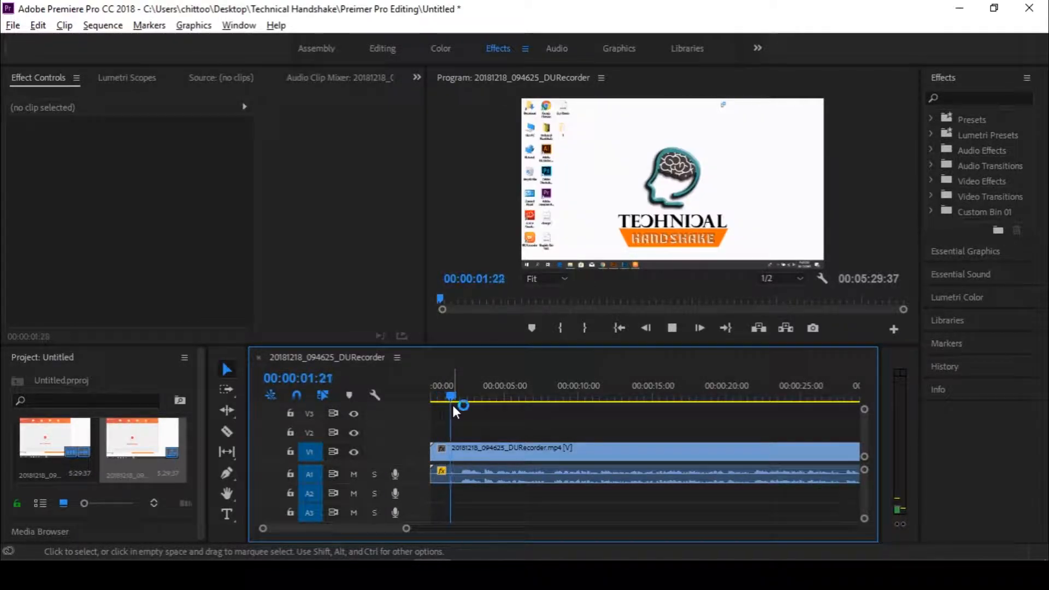
{"action": "left_click_drag", "start_coordinate": [464, 399], "coordinate": [452, 392]}
{"action": "key", "text": "space"}
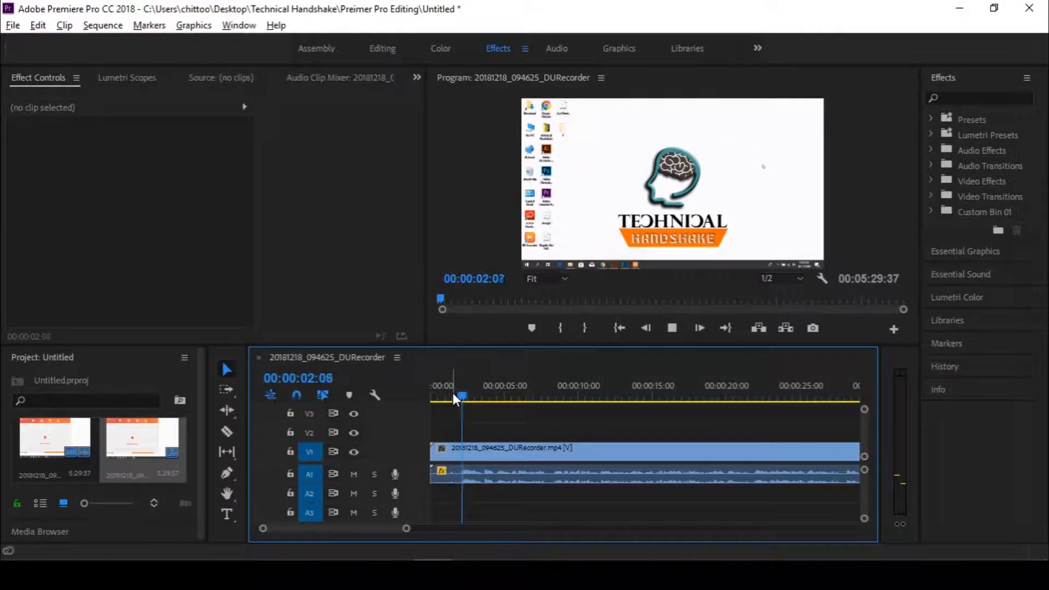
{"action": "key", "text": "space"}
{"action": "left_click", "coordinate": [456, 395]}
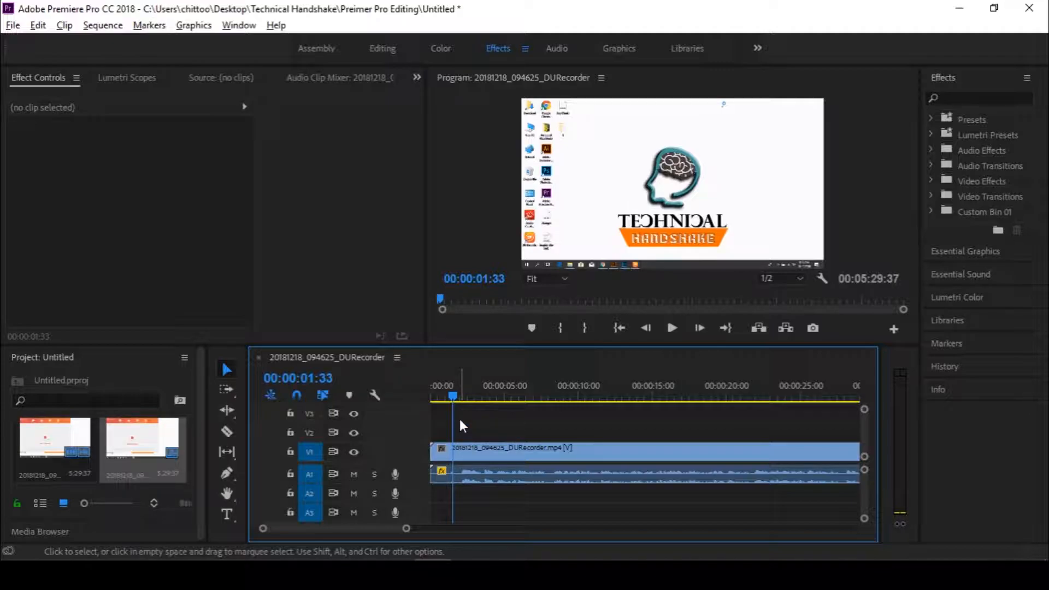
{"action": "left_click", "coordinate": [228, 431]}
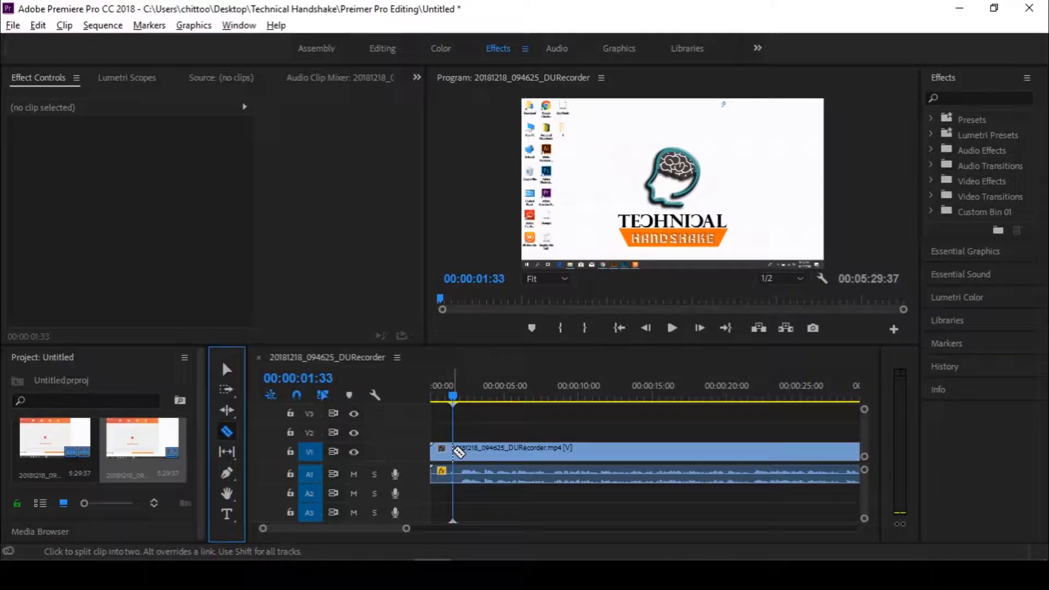
{"action": "left_click", "coordinate": [459, 452]}
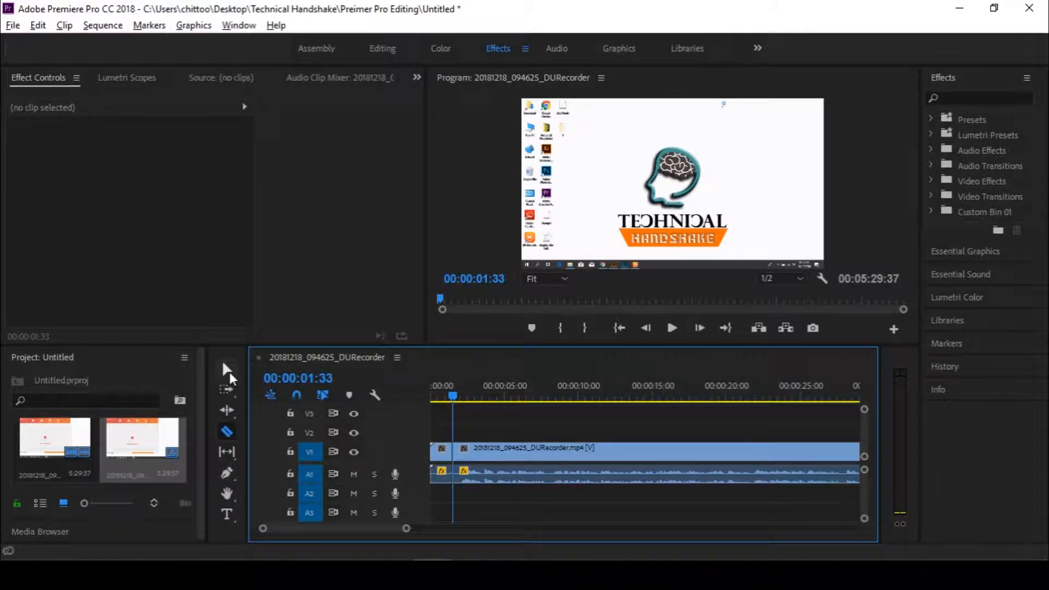
{"action": "left_click", "coordinate": [228, 370]}
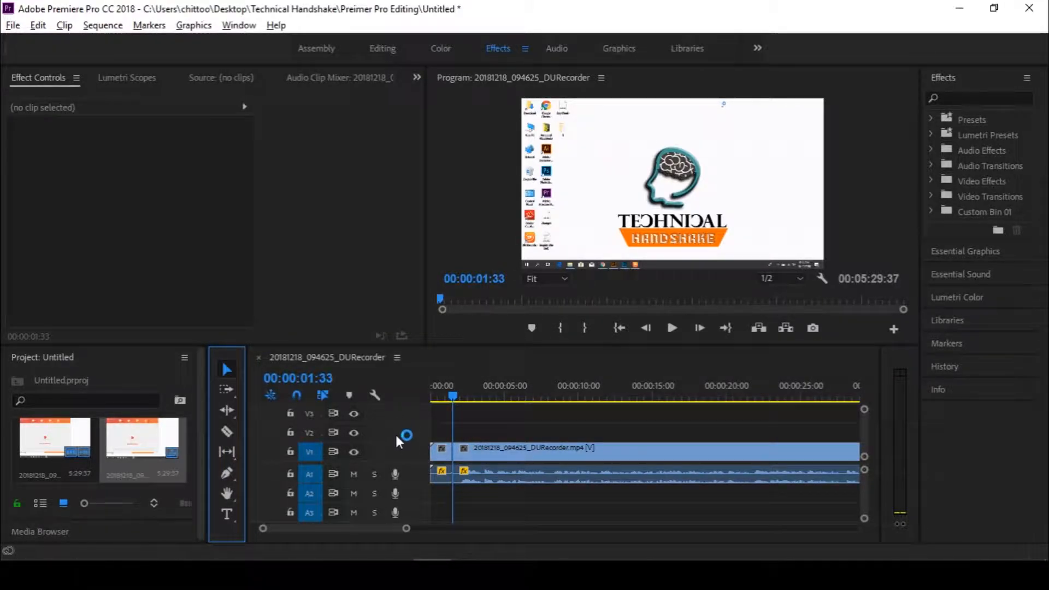
- Delete the short opening piece and move the remaining clip to the start of the sequence
{"action": "left_click", "coordinate": [441, 454]}
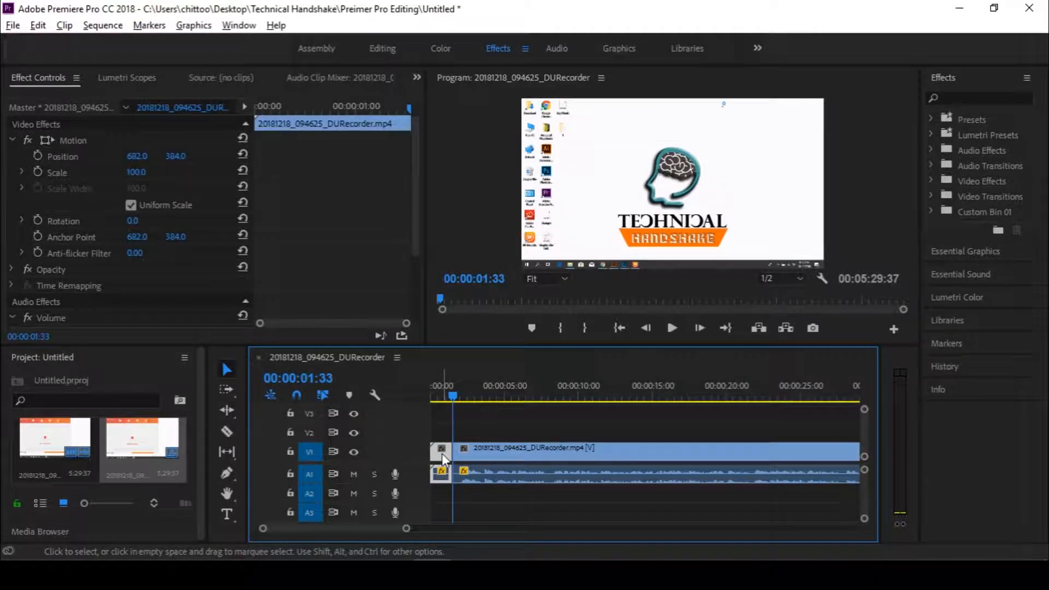
{"action": "key", "text": "Delete"}
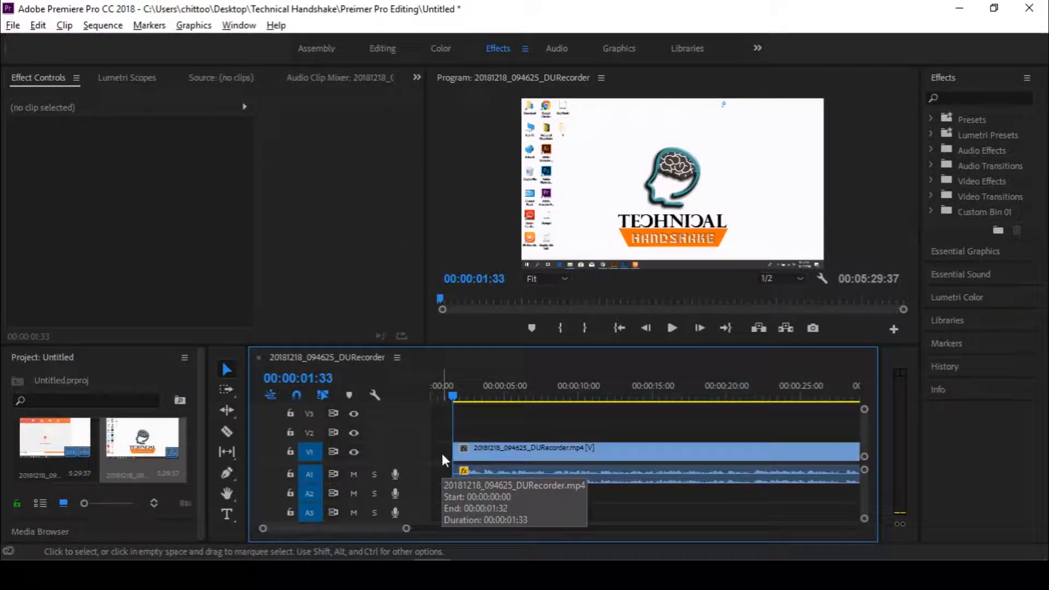
{"action": "left_click", "coordinate": [568, 455]}
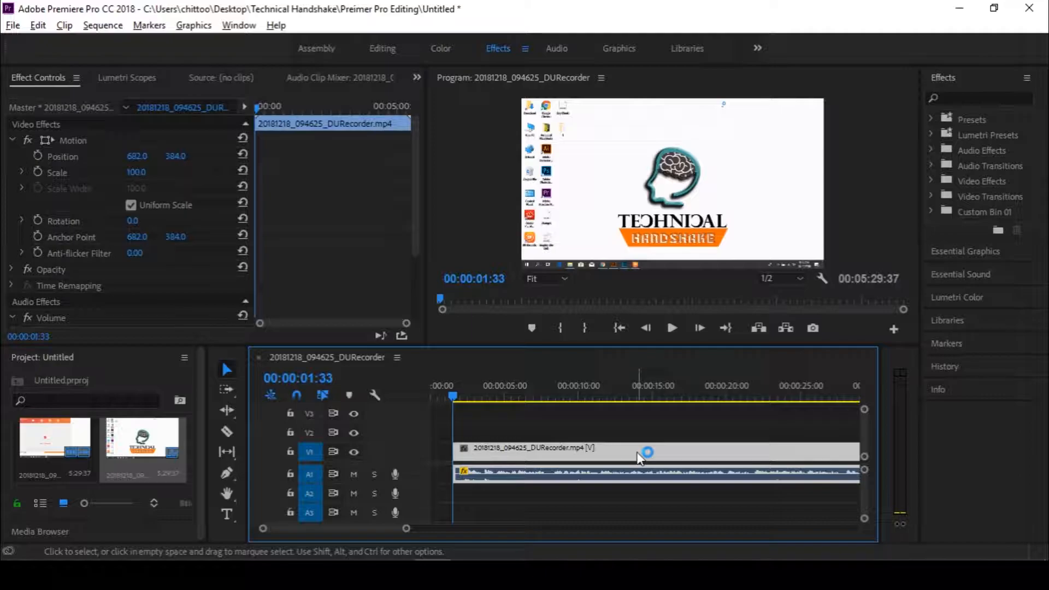
{"action": "left_click_drag", "start_coordinate": [636, 454], "coordinate": [615, 454]}
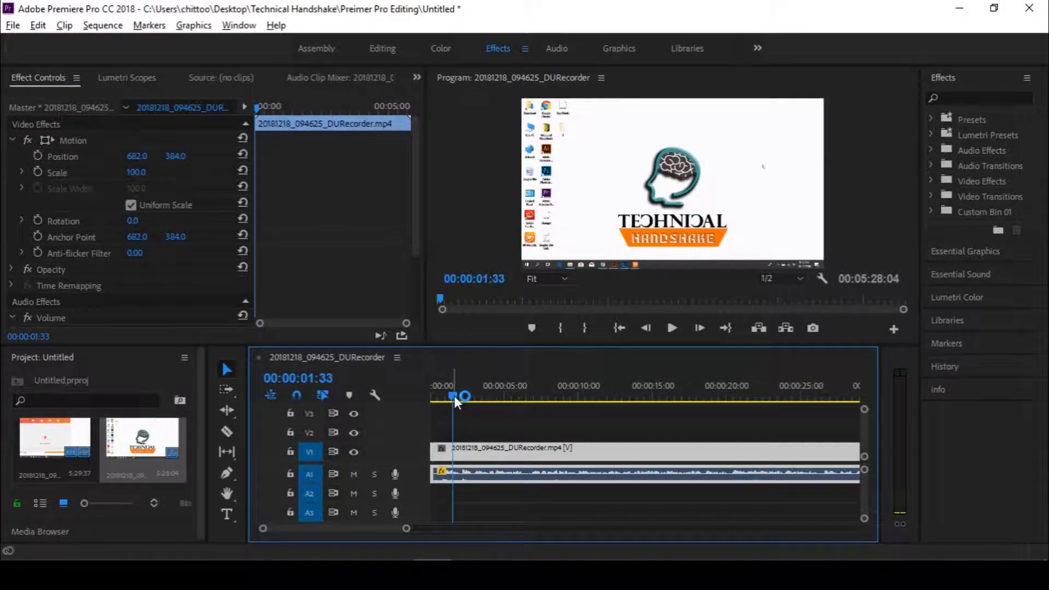
- Split the clip at 00:00:37:51 and move the second piece later in the sequence, leaving a gap after the cut
{"action": "left_click_drag", "start_coordinate": [454, 396], "coordinate": [424, 395]}
{"action": "key", "text": "space"}
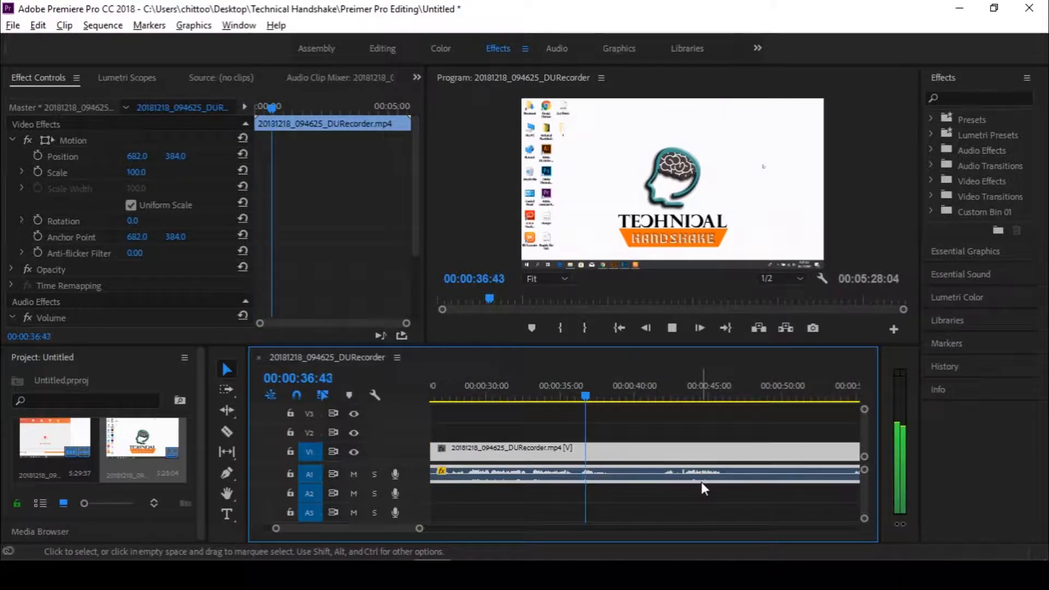
{"action": "key", "text": "space"}
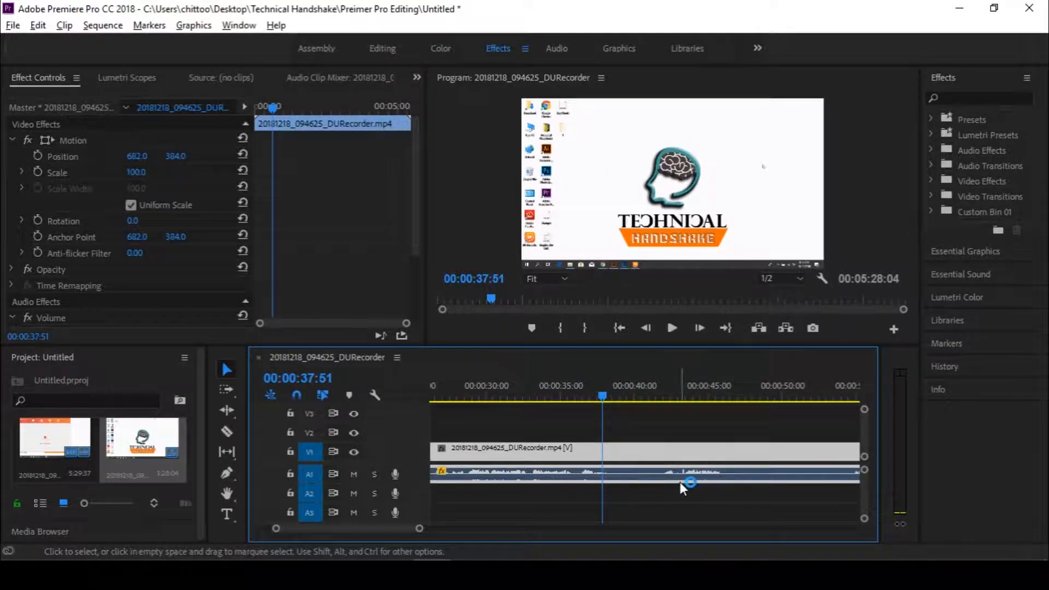
{"action": "left_click", "coordinate": [226, 432]}
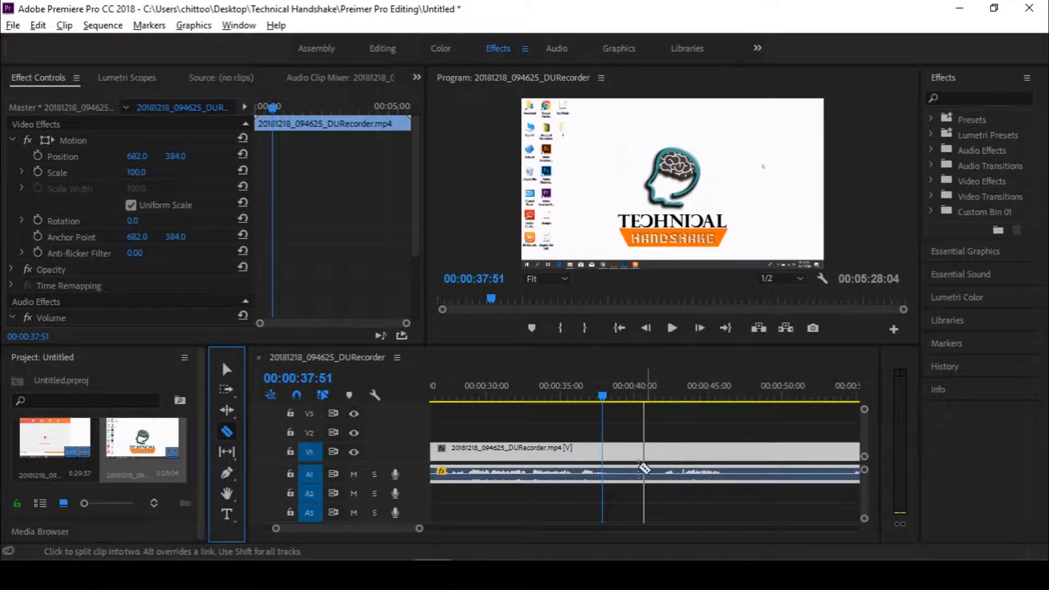
{"action": "left_click", "coordinate": [603, 453], "text": "shift"}
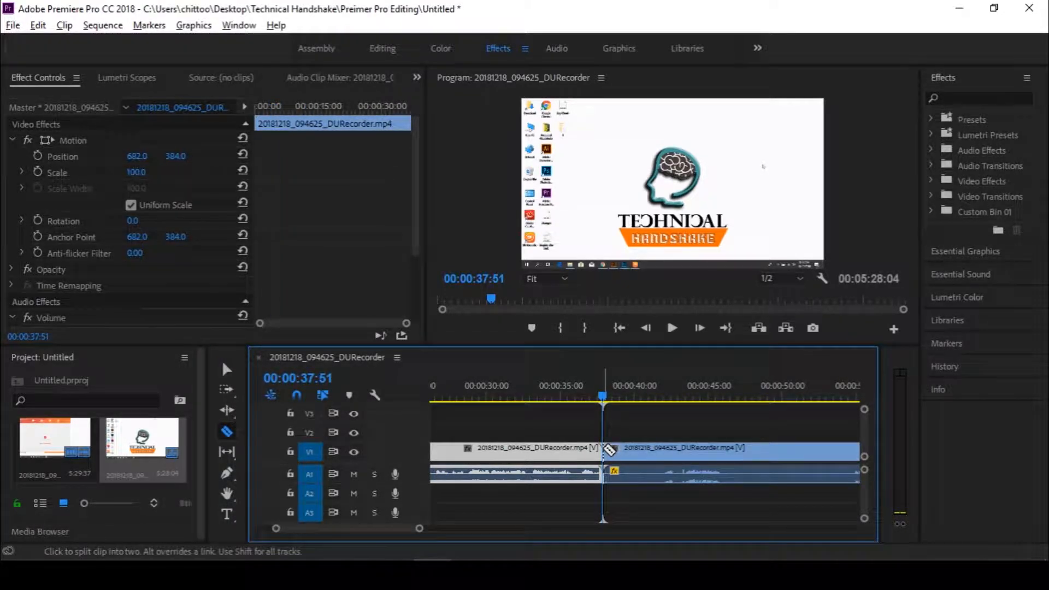
{"action": "left_click", "coordinate": [226, 370]}
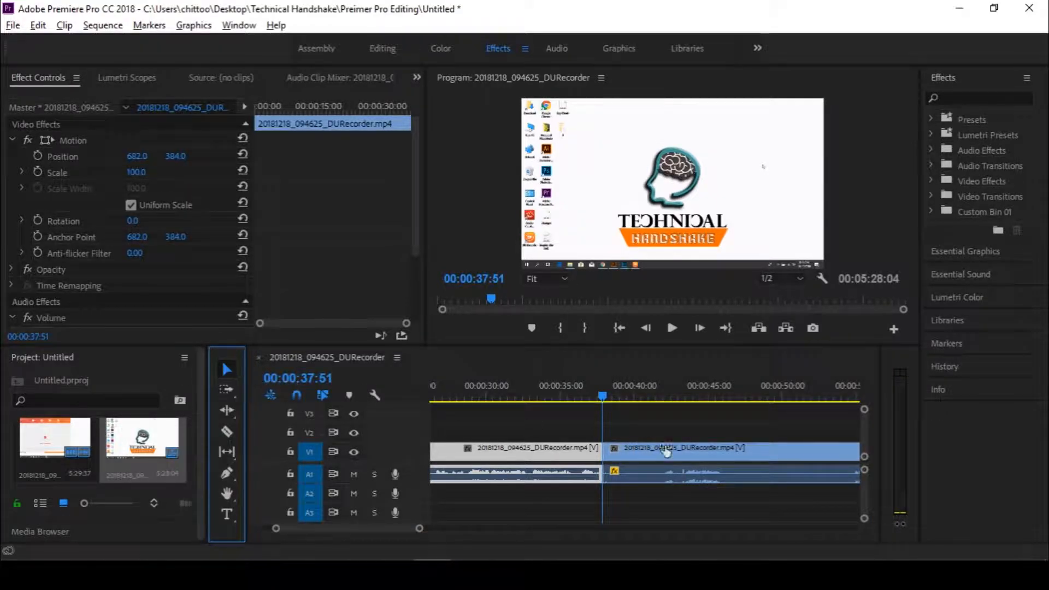
{"action": "left_click_drag", "start_coordinate": [626, 417], "coordinate": [660, 512]}
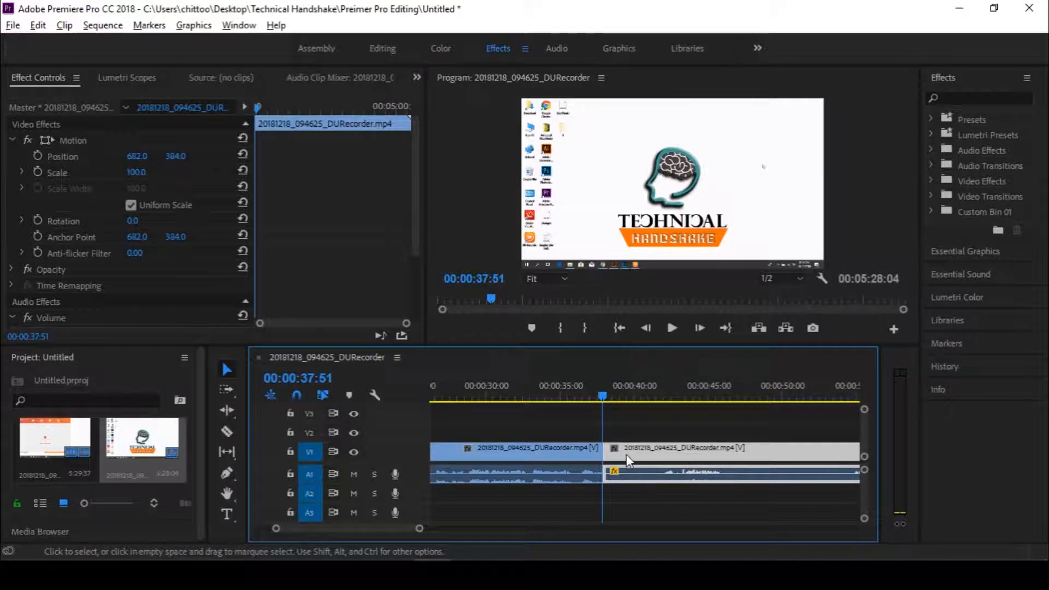
{"action": "left_click_drag", "start_coordinate": [627, 454], "coordinate": [736, 453]}
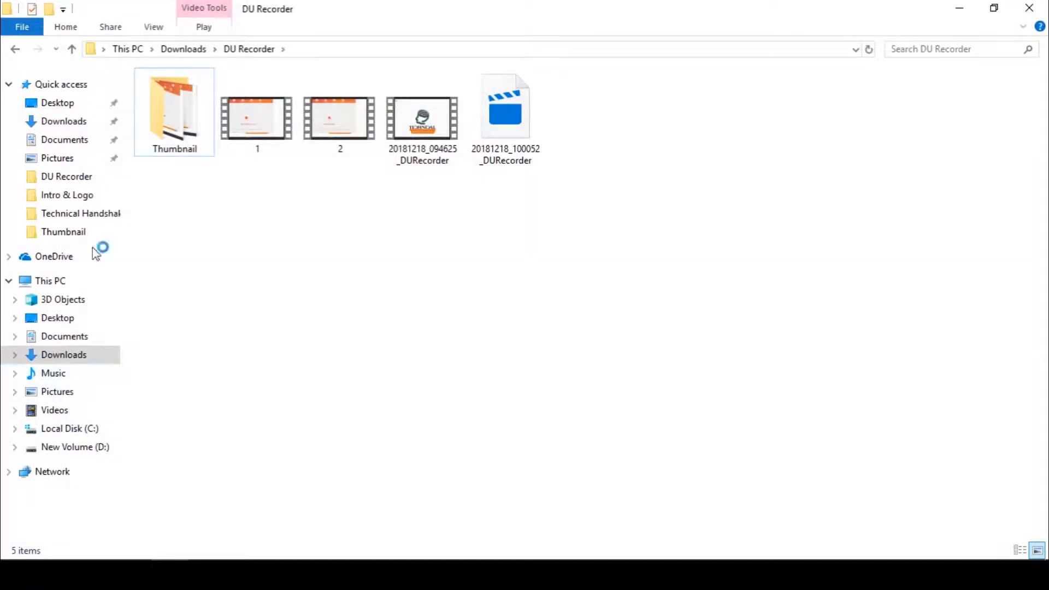
- Insert the Technical Intro video from the desktop's Technical Handshake > Intro & Logo folder into the gap at 00:00:37:51
{"action": "left_click", "coordinate": [70, 106]}
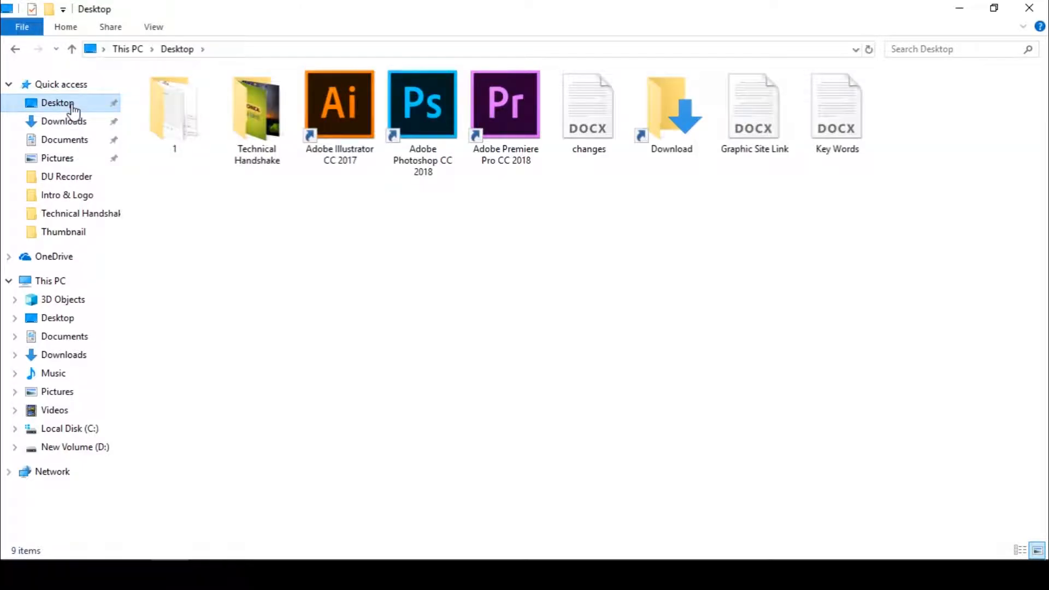
{"action": "double_click", "coordinate": [256, 135]}
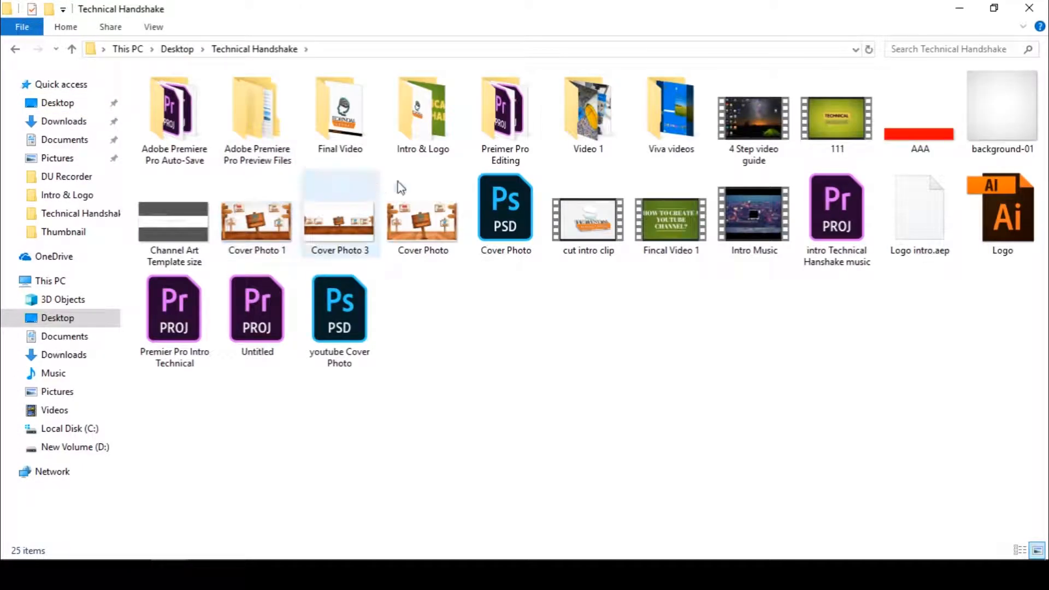
{"action": "double_click", "coordinate": [425, 137]}
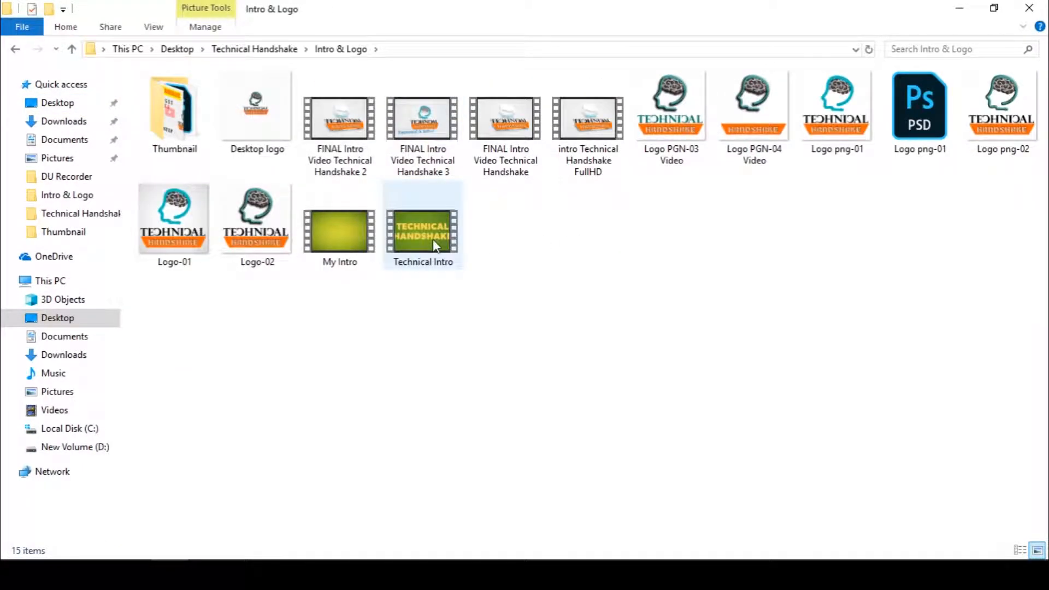
{"action": "left_click_drag", "start_coordinate": [431, 239], "coordinate": [606, 473]}
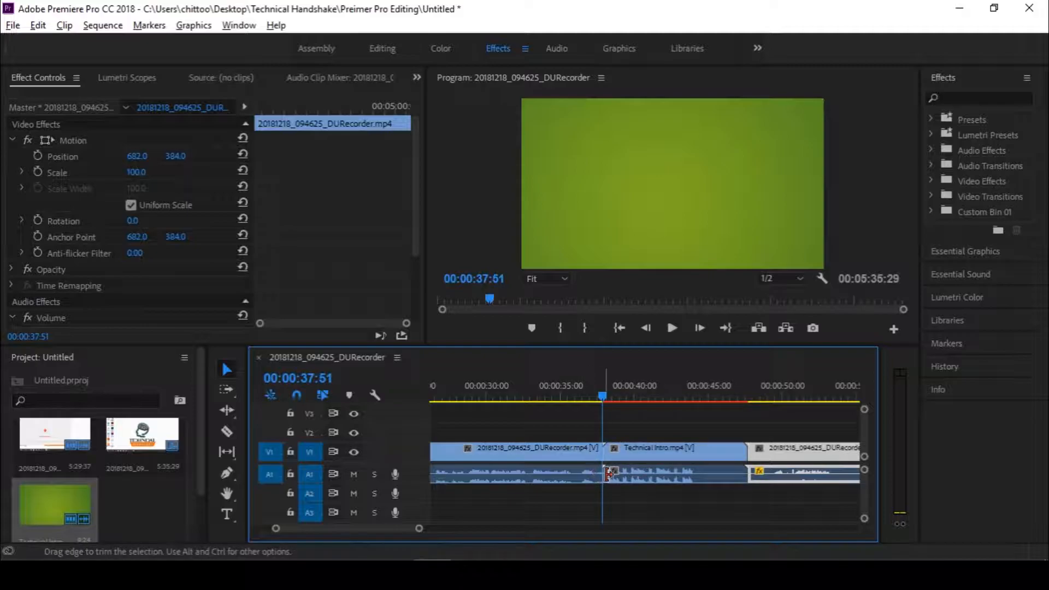
- Play back the transition from the first recording section into the Technical Intro clip to check it
{"action": "scroll", "coordinate": [677, 468], "scroll_direction": "down", "scroll_amount": 3}
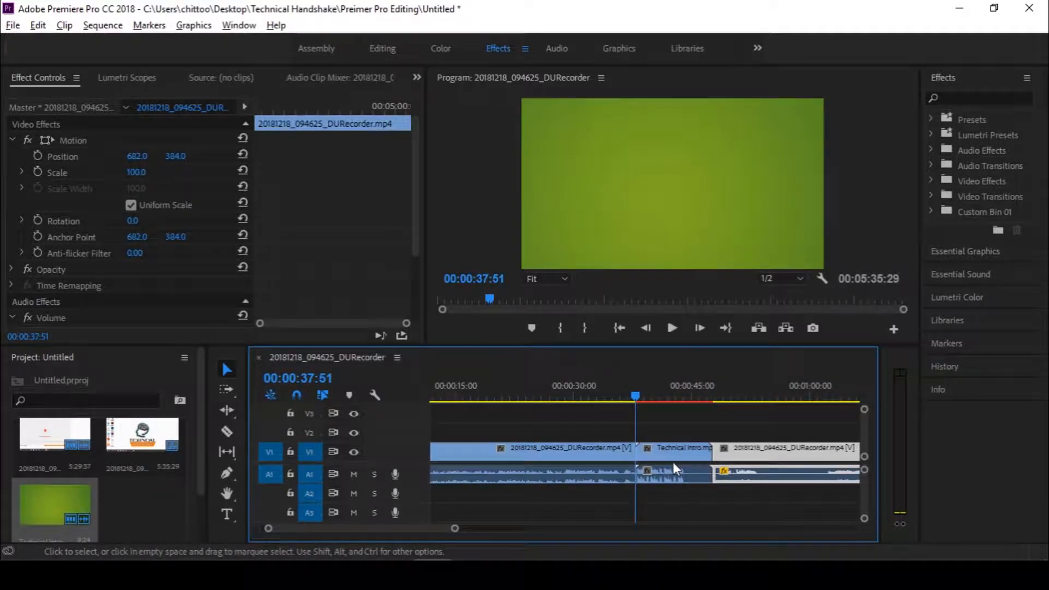
{"action": "left_click_drag", "start_coordinate": [635, 396], "coordinate": [622, 394]}
{"action": "key", "text": "space"}
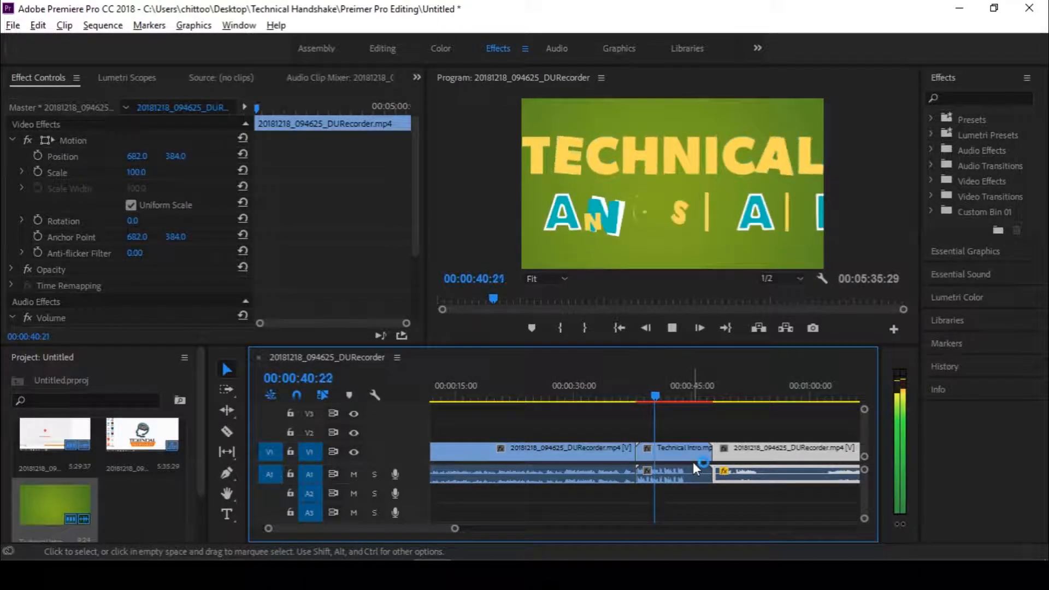
{"action": "key", "text": "space"}
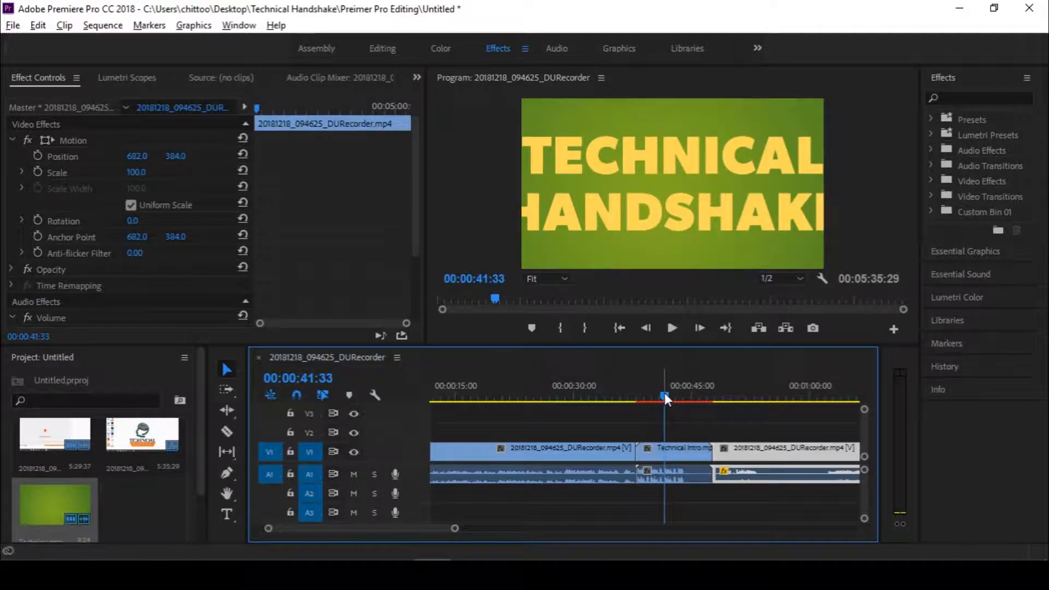
{"action": "left_click_drag", "start_coordinate": [666, 391], "coordinate": [595, 400]}
{"action": "key", "text": "space"}
{"action": "key", "text": "space"}
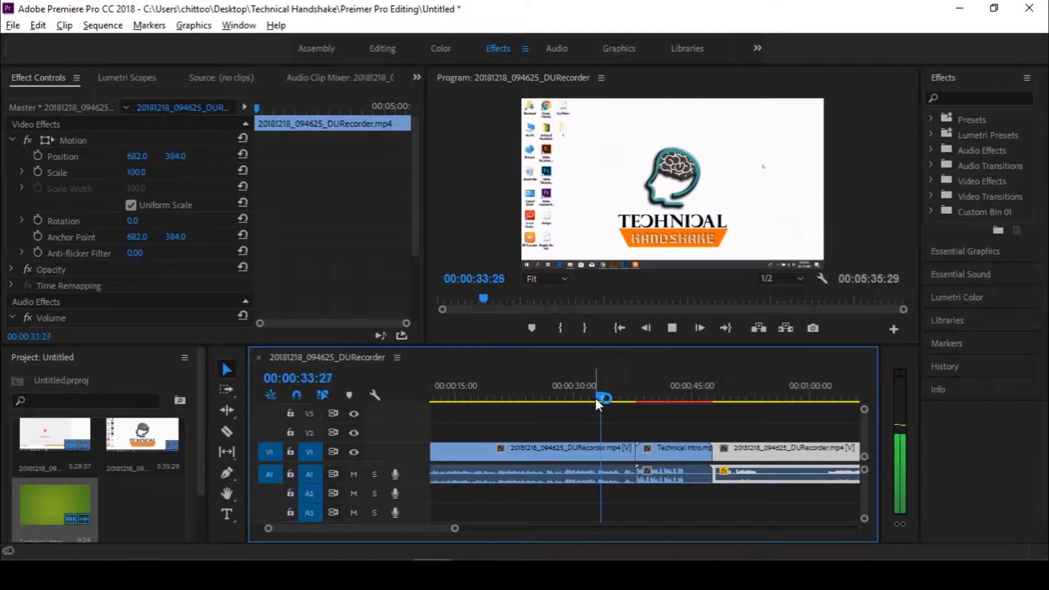
{"action": "left_click_drag", "start_coordinate": [604, 391], "coordinate": [626, 392]}
{"action": "key", "text": "space"}
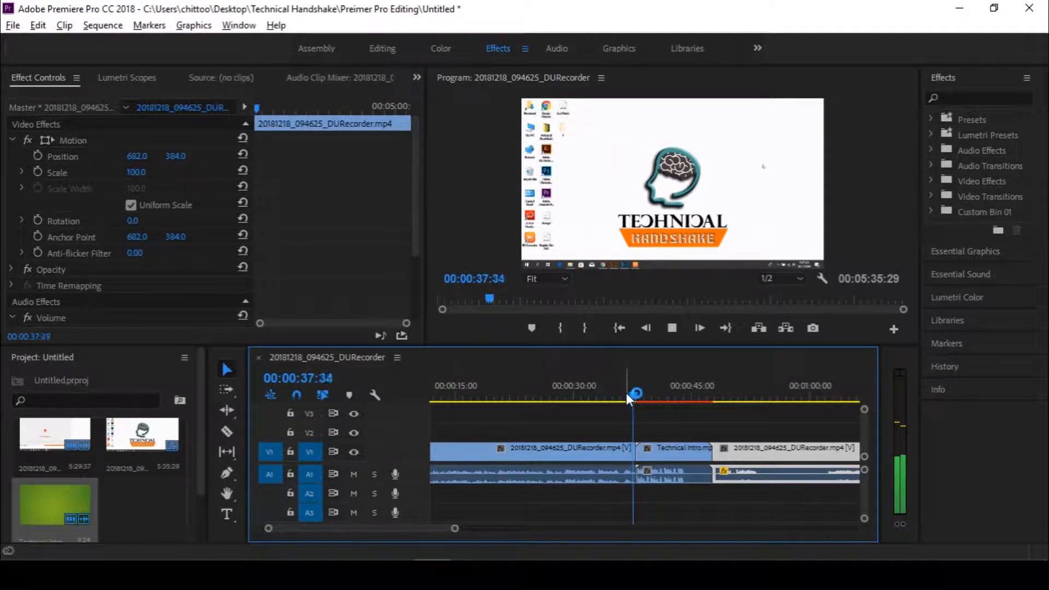
{"action": "key", "text": "space"}
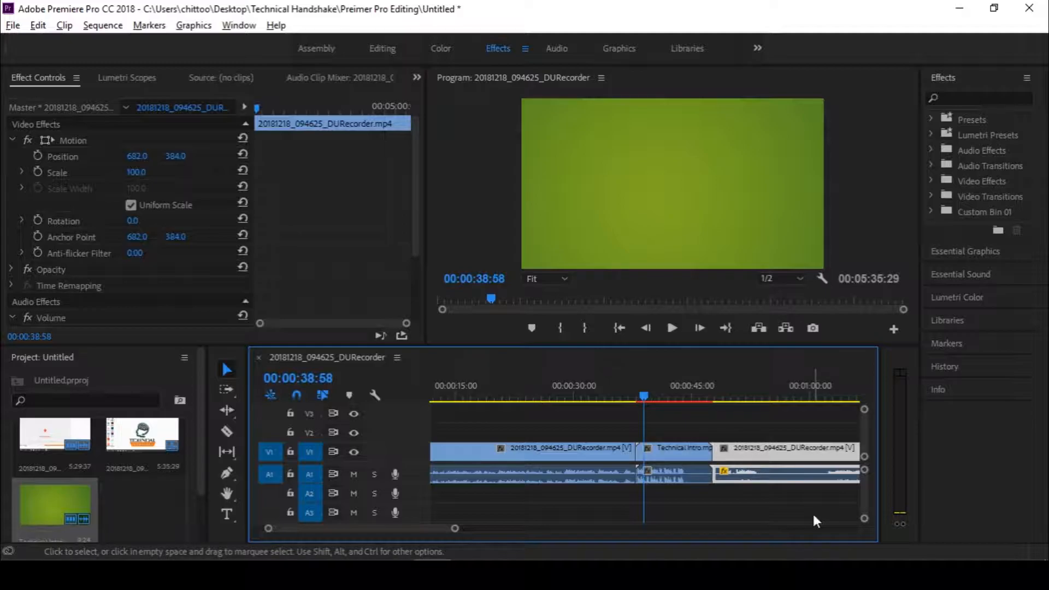
- Set the Technical Intro clip's scale to 72 and play it through to check how it fits the frame
{"action": "left_click", "coordinate": [683, 475]}
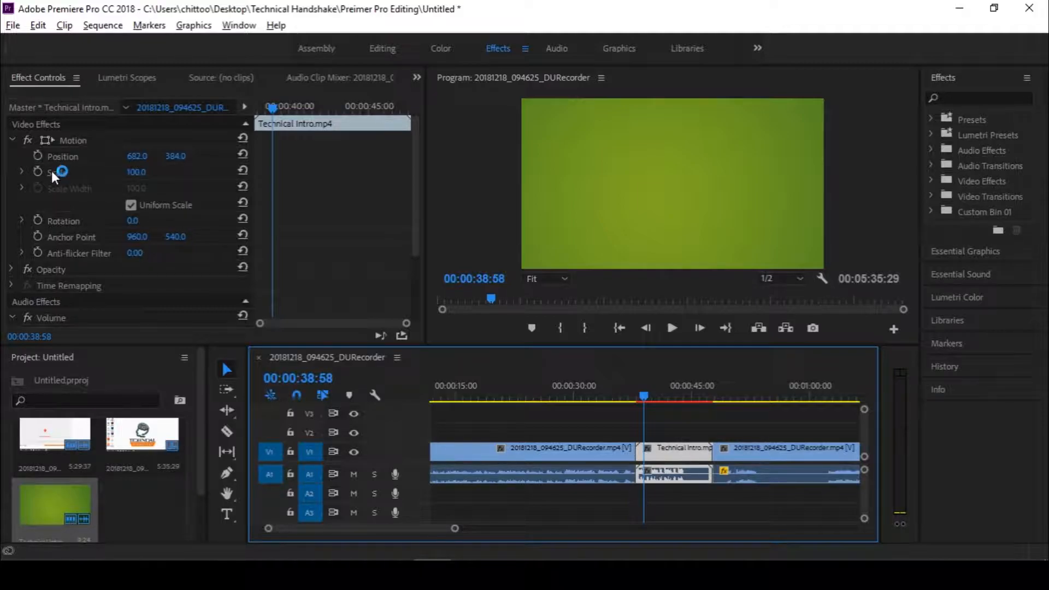
{"action": "left_click", "coordinate": [137, 172]}
{"action": "type", "text": "68"}
{"action": "key", "text": "Return"}
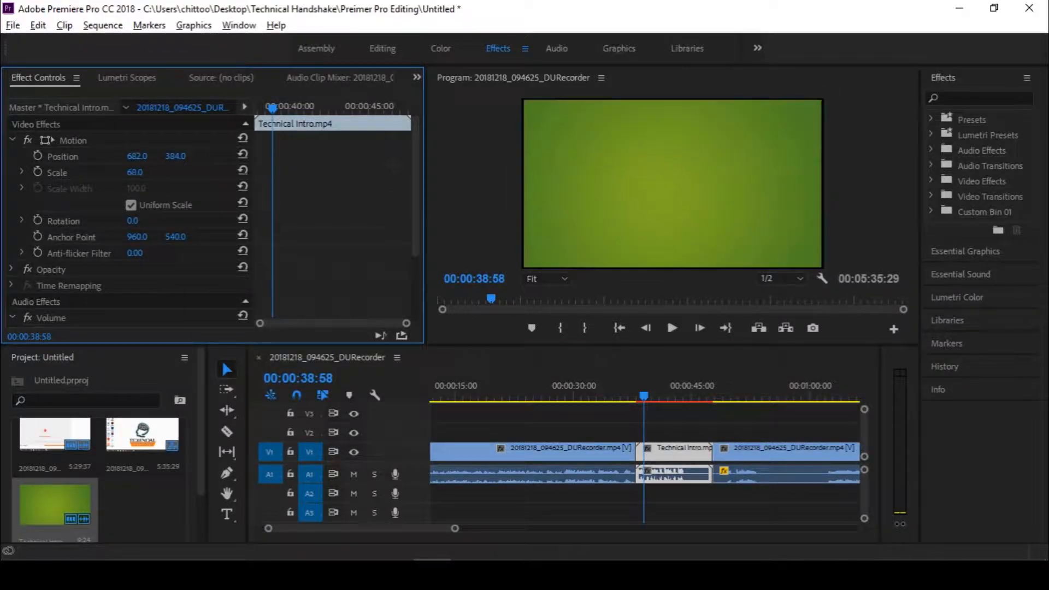
{"action": "mouse_move", "coordinate": [128, 172]}
{"action": "left_mouse_down"}
{"action": "mouse_move", "coordinate": [116, 172]}
{"action": "mouse_move", "coordinate": [133, 172]}
{"action": "left_mouse_up"}
{"action": "left_click", "coordinate": [137, 172]}
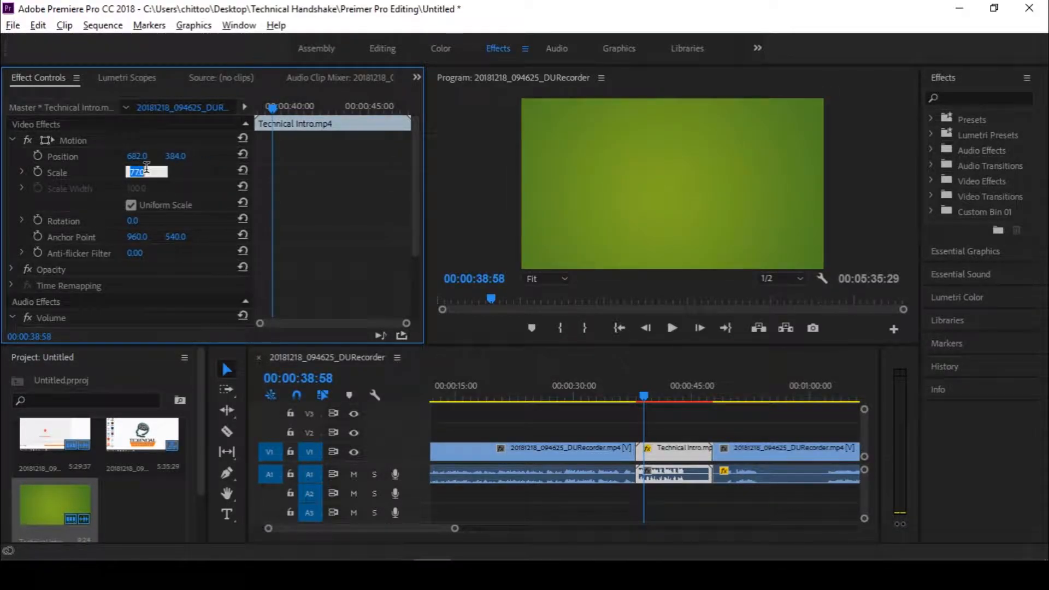
{"action": "key", "text": "Return"}
{"action": "left_click_drag", "start_coordinate": [648, 393], "coordinate": [630, 394]}
{"action": "key", "text": "space"}
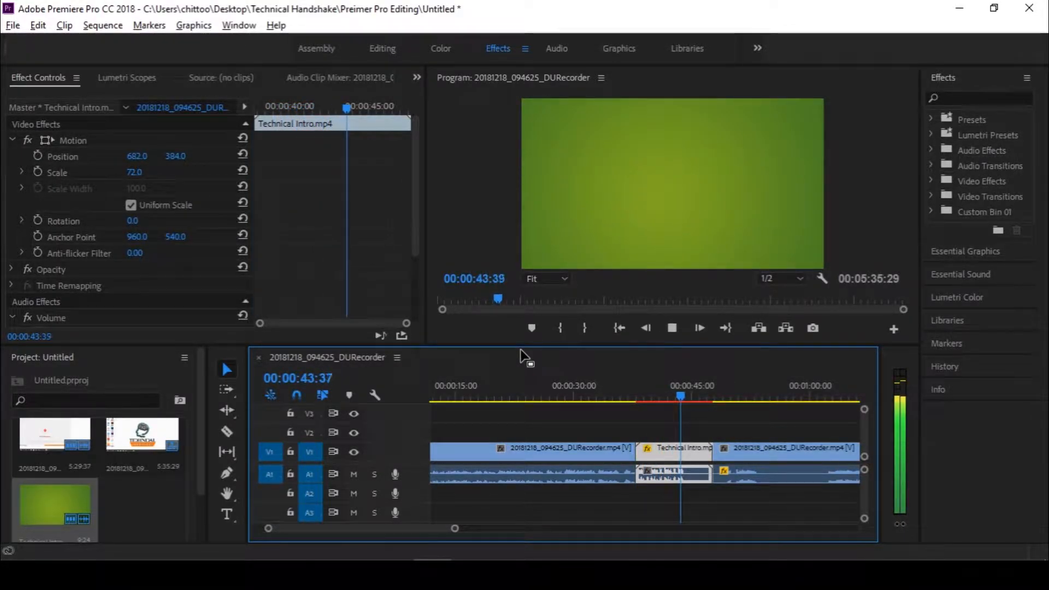
{"action": "key", "text": "space"}
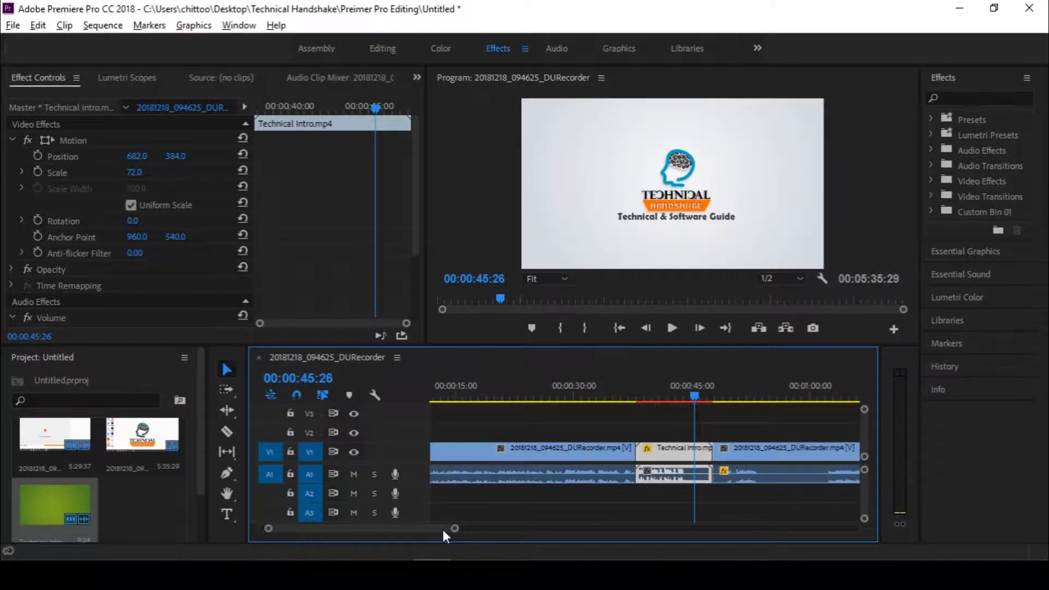
- Split the recording after the intro at 00:00:48:44, delete the short leading piece and close the gap to the intro
{"action": "left_click_drag", "start_coordinate": [439, 528], "coordinate": [450, 530]}
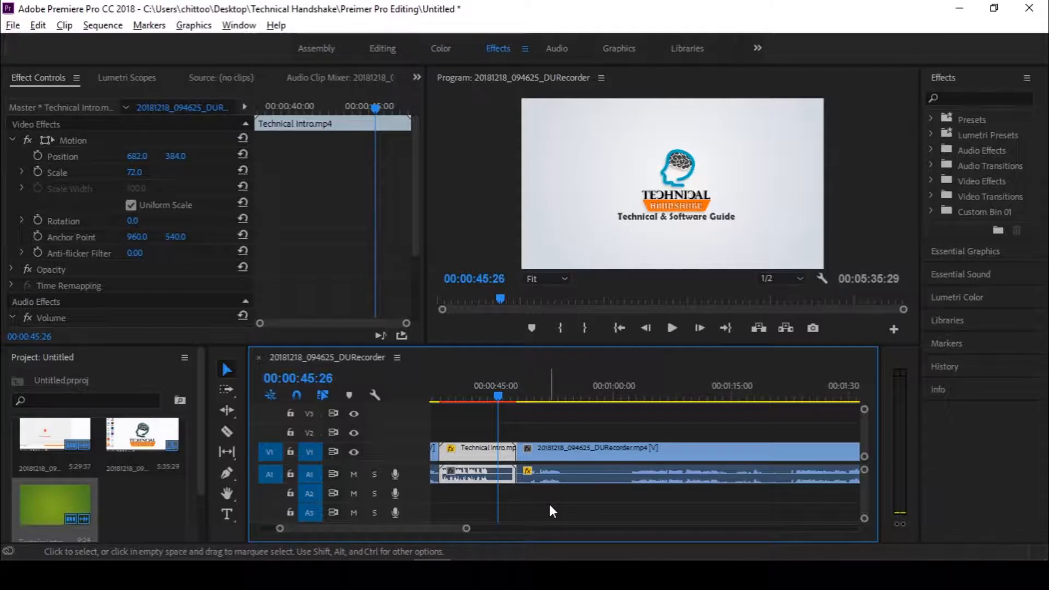
{"action": "key", "text": "space"}
{"action": "left_click_drag", "start_coordinate": [445, 528], "coordinate": [441, 527]}
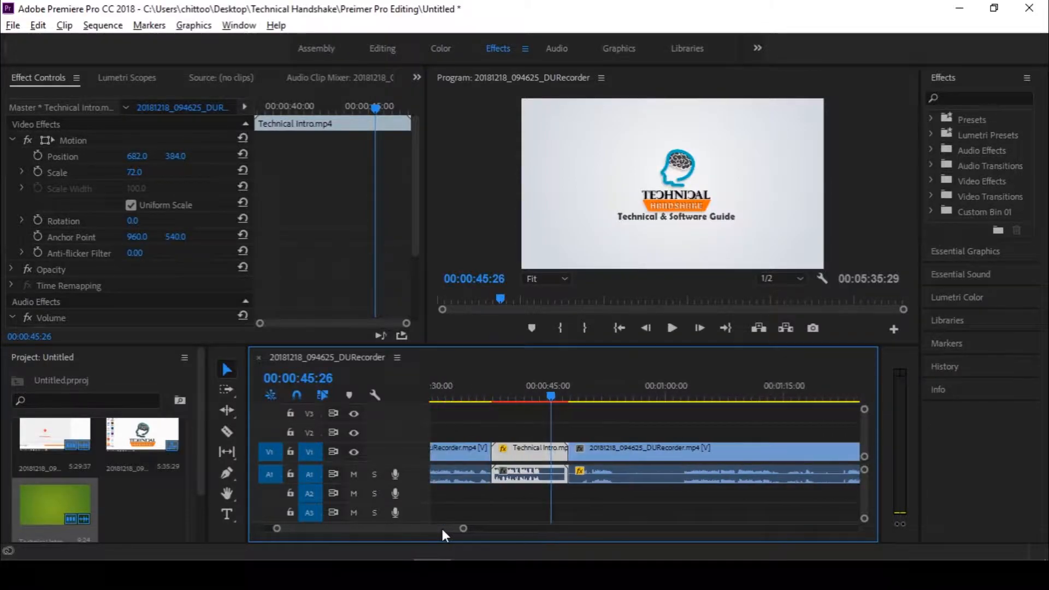
{"action": "left_click_drag", "start_coordinate": [588, 398], "coordinate": [578, 398]}
{"action": "left_click", "coordinate": [227, 431]}
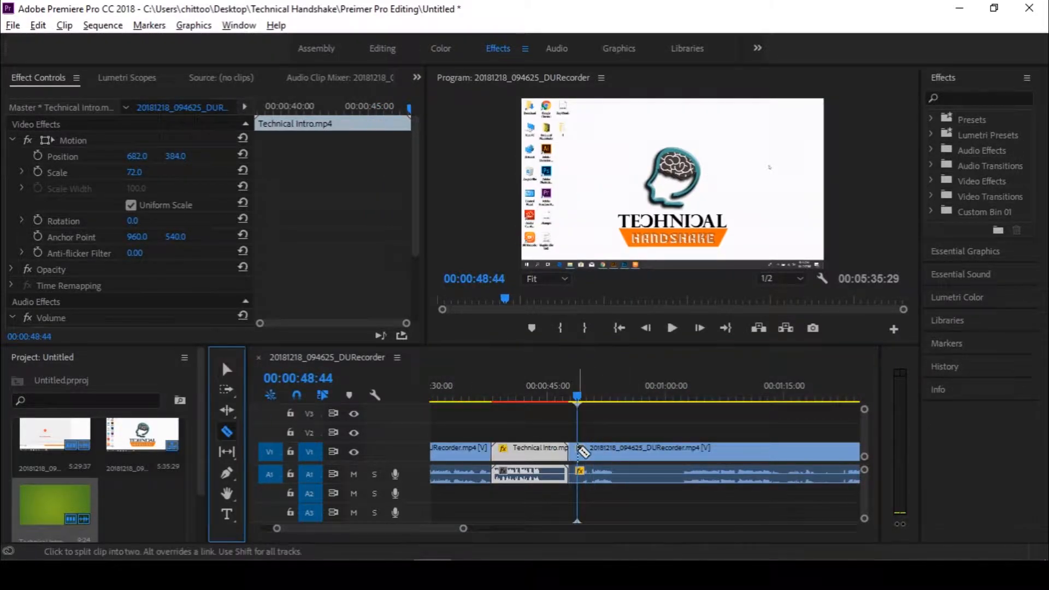
{"action": "scroll", "coordinate": [580, 451], "scroll_direction": "up", "scroll_amount": 3}
{"action": "left_click", "coordinate": [575, 452]}
{"action": "left_click", "coordinate": [227, 369]}
{"action": "left_click", "coordinate": [567, 452]}
{"action": "key", "text": "Delete"}
{"action": "left_click_drag", "start_coordinate": [608, 458], "coordinate": [590, 457]}
- Play on from the intro to find the next unwanted section and split the recording at 00:01:58:20
{"action": "left_click", "coordinate": [560, 394]}
{"action": "key", "text": "space"}
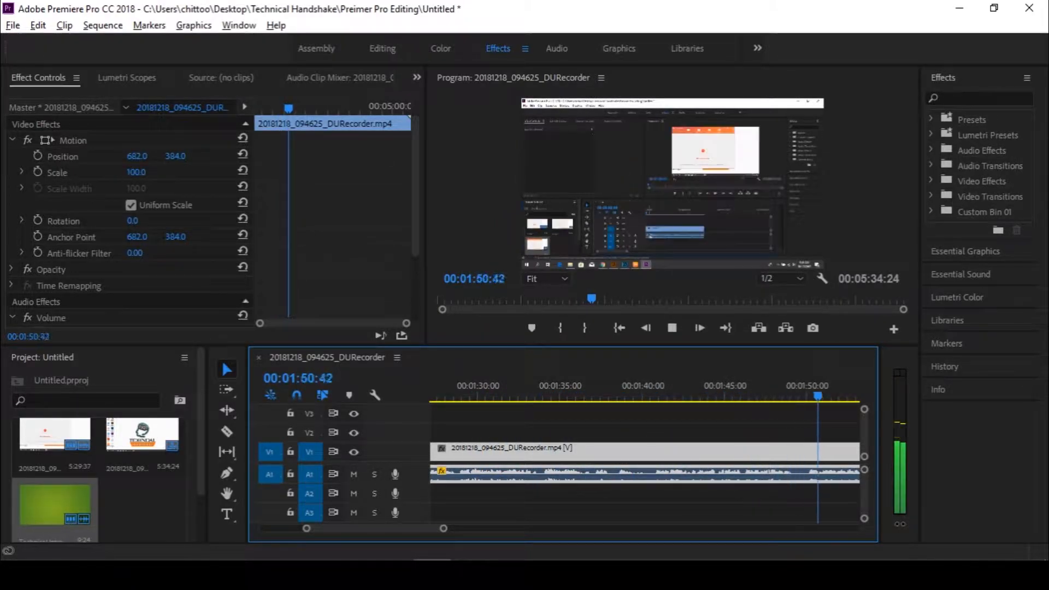
{"action": "left_click", "coordinate": [939, 575]}
{"action": "left_click", "coordinate": [647, 520]}
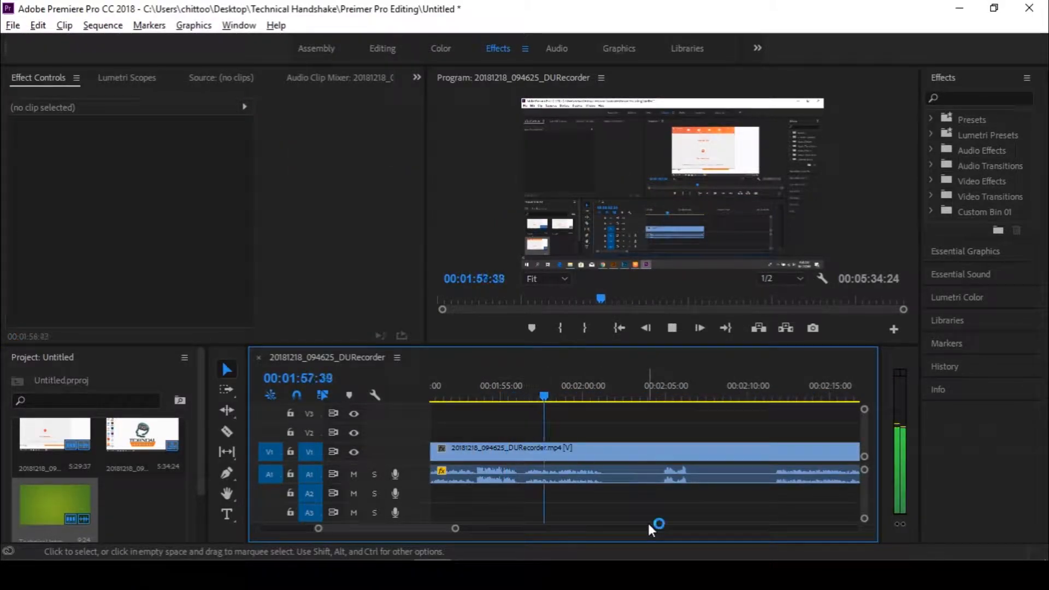
{"action": "left_click", "coordinate": [557, 397]}
{"action": "left_click", "coordinate": [227, 432]}
{"action": "left_click", "coordinate": [556, 454]}
{"action": "left_click", "coordinate": [227, 370]}
- Play the recording past the new split up to about 00:02:15 to find where the unwanted section ends
{"action": "key", "text": "space"}
{"action": "left_click", "coordinate": [939, 575]}
{"action": "left_click", "coordinate": [674, 367]}
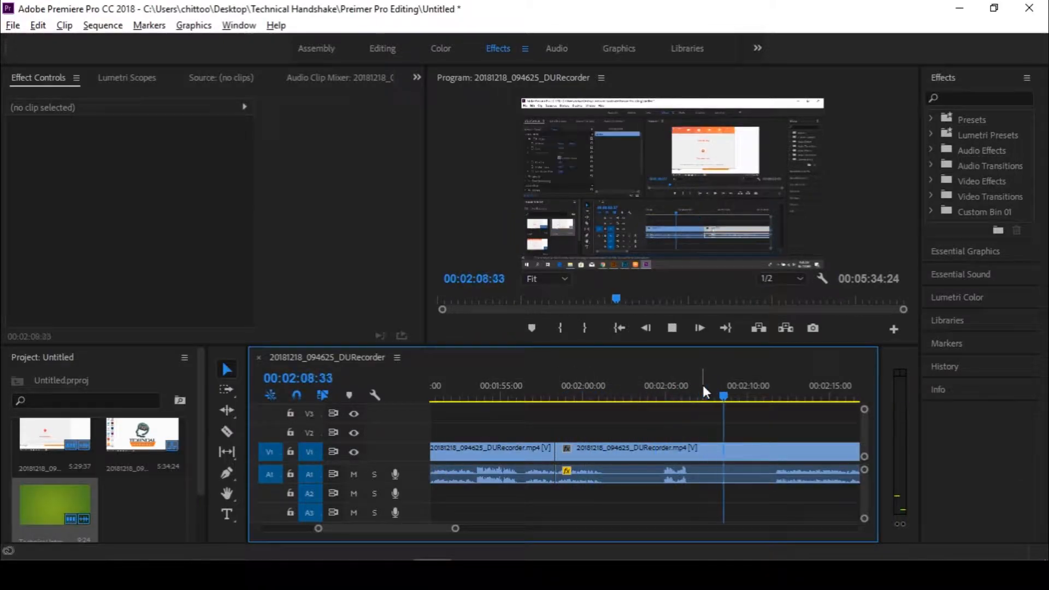
{"action": "key", "text": "space"}
{"action": "left_click", "coordinate": [227, 432]}
{"action": "left_click", "coordinate": [227, 370]}
{"action": "key", "text": "space"}
{"action": "key", "text": "space"}
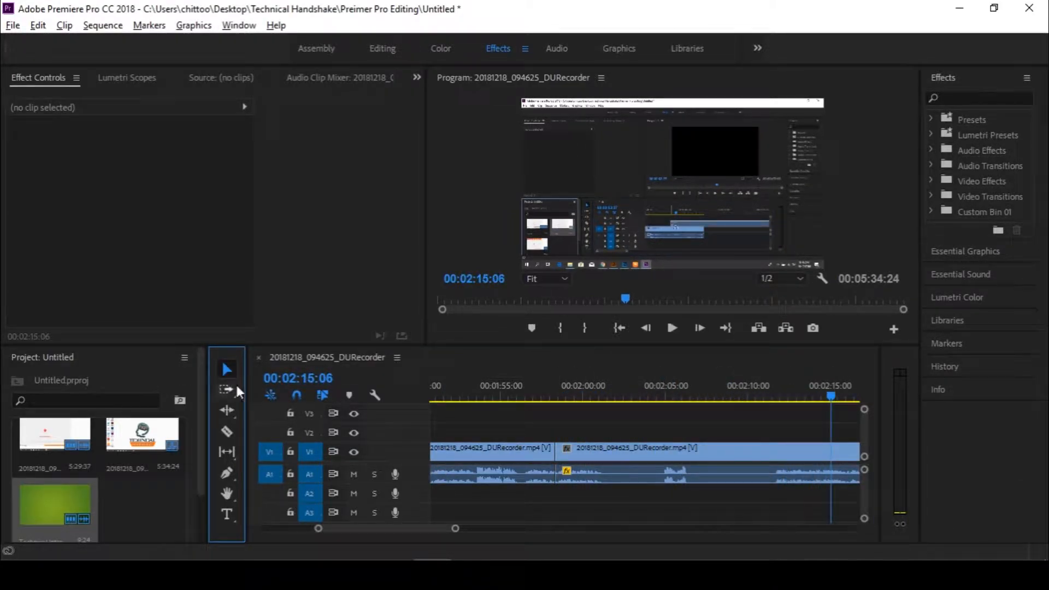
- Try splitting the recording at 00:02:15:06, replay the footage around the cut and undo the split
{"action": "left_click", "coordinate": [226, 432]}
{"action": "left_click", "coordinate": [831, 452]}
{"action": "left_click", "coordinate": [226, 370]}
{"action": "left_click", "coordinate": [531, 397]}
{"action": "key", "text": "space"}
{"action": "left_click", "coordinate": [828, 397]}
{"action": "key", "text": "space"}
{"action": "key", "text": "space"}
{"action": "left_click_drag", "start_coordinate": [433, 529], "coordinate": [434, 529]}
{"action": "left_click", "coordinate": [648, 397]}
{"action": "left_click", "coordinate": [616, 397]}
{"action": "key", "text": "ctrl+z"}
- Split the recording at 00:02:11:47, delete the section between the two cuts and move the remainder up to close the gap
{"action": "left_click", "coordinate": [226, 432]}
{"action": "left_click", "coordinate": [616, 453]}
{"action": "left_click", "coordinate": [226, 370]}
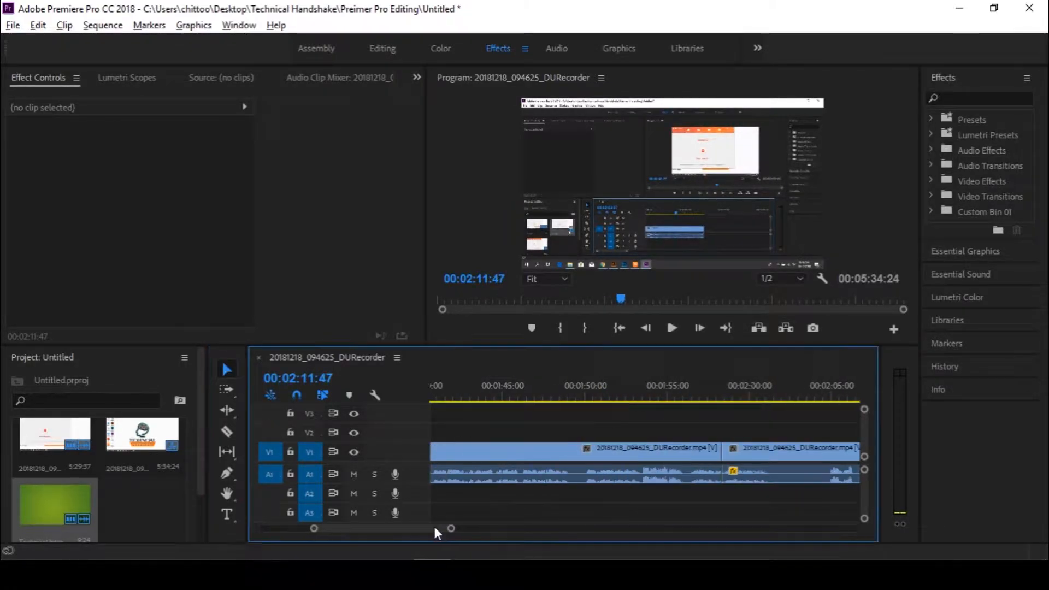
{"action": "left_click", "coordinate": [596, 452]}
{"action": "key", "text": "Delete"}
{"action": "double_click", "coordinate": [779, 460]}
{"action": "left_click_drag", "start_coordinate": [779, 460], "coordinate": [558, 461]}
- Play the rest of the recording to its ending and trim off everything after 00:05:14:53
{"action": "left_click", "coordinate": [434, 397]}
{"action": "key", "text": "space"}
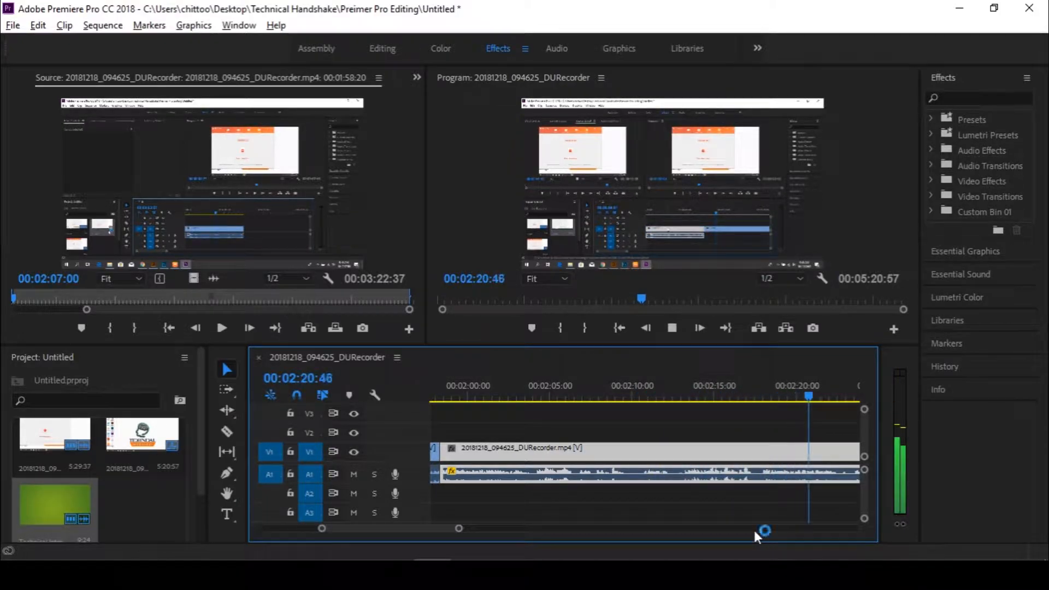
{"action": "left_click", "coordinate": [937, 575]}
{"action": "left_click", "coordinate": [736, 550]}
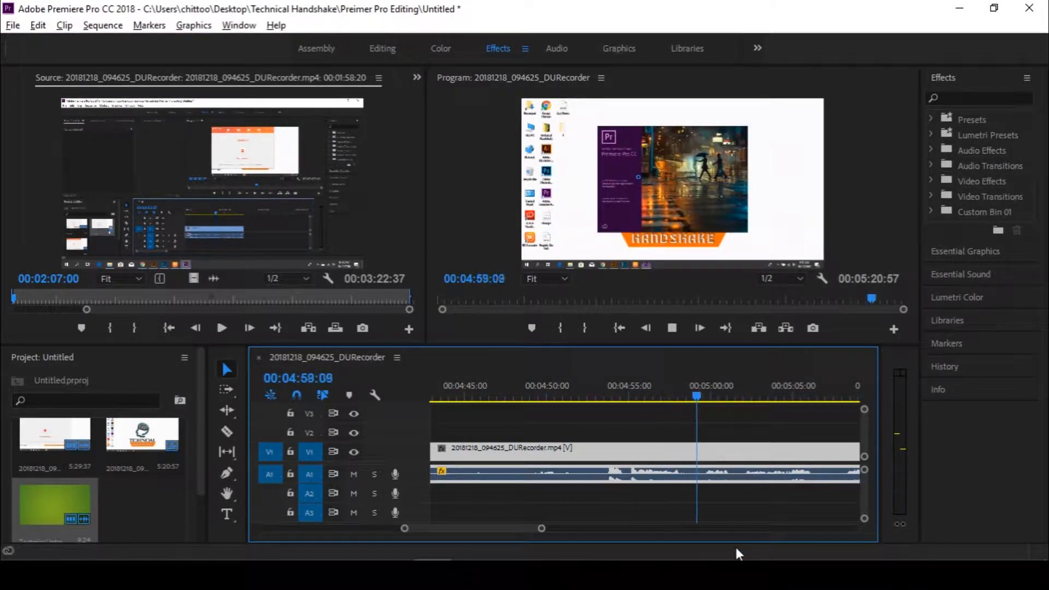
{"action": "left_click", "coordinate": [946, 575]}
{"action": "left_click", "coordinate": [648, 490]}
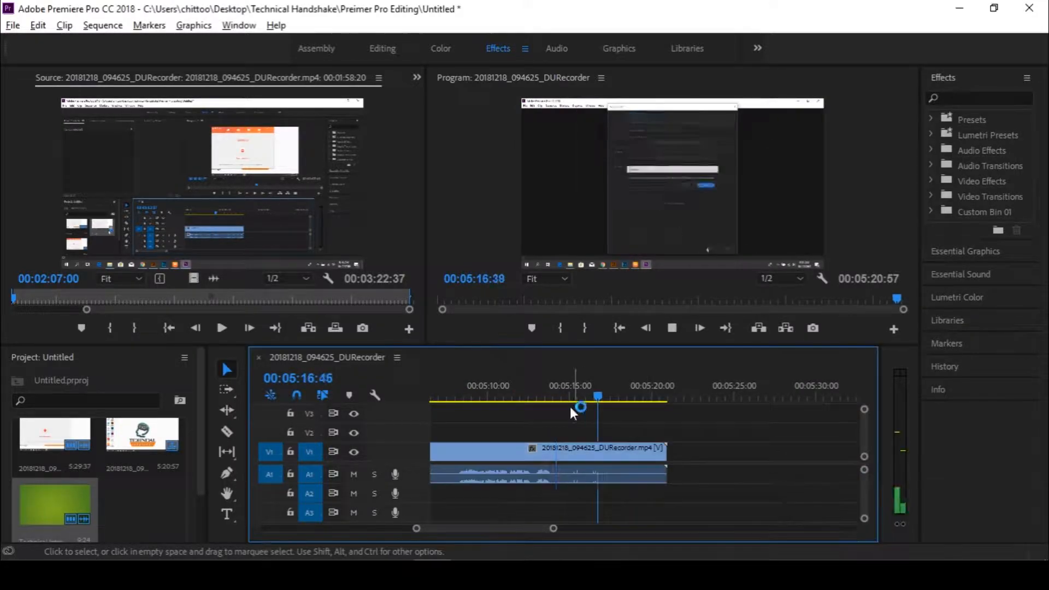
{"action": "left_click", "coordinate": [542, 395]}
{"action": "left_click", "coordinate": [533, 391]}
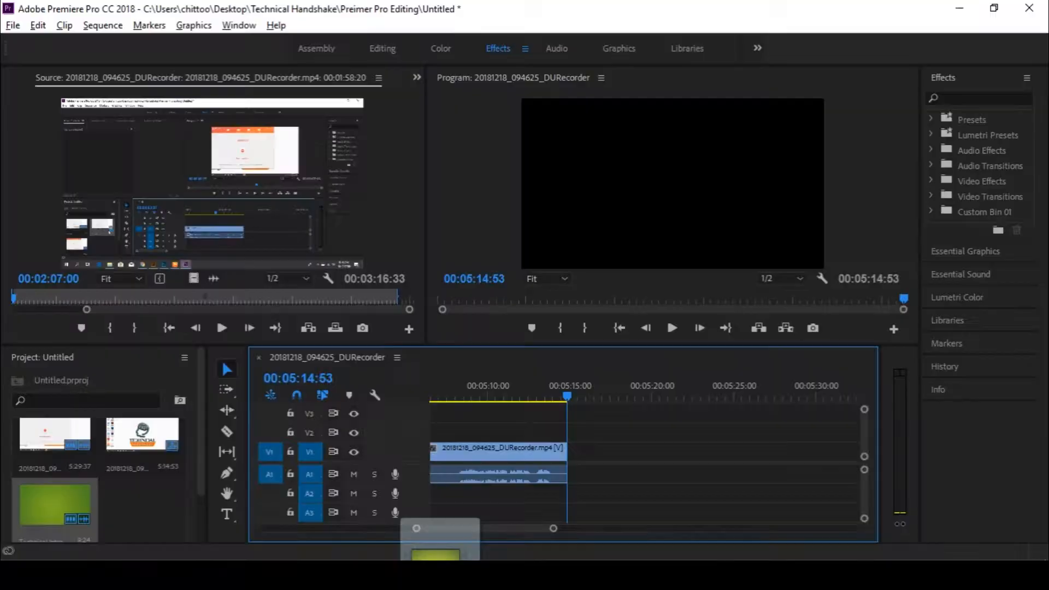
- Place the My Intro video directly after the recording's end and cut off its part after 00:05:25:06
{"action": "left_click_drag", "start_coordinate": [432, 524], "coordinate": [569, 467]}
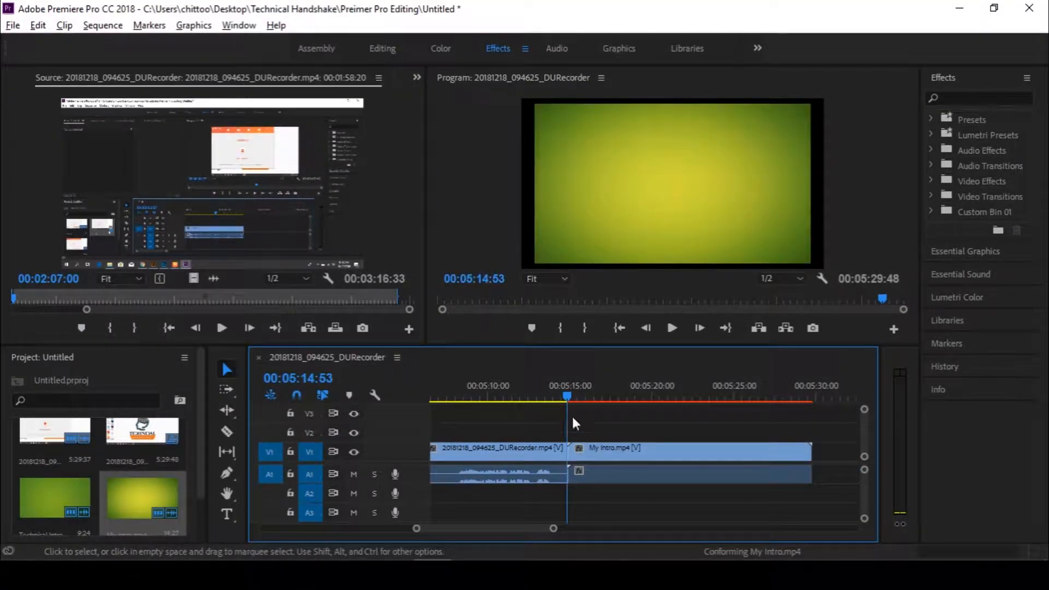
{"action": "left_click_drag", "start_coordinate": [566, 395], "coordinate": [733, 396]}
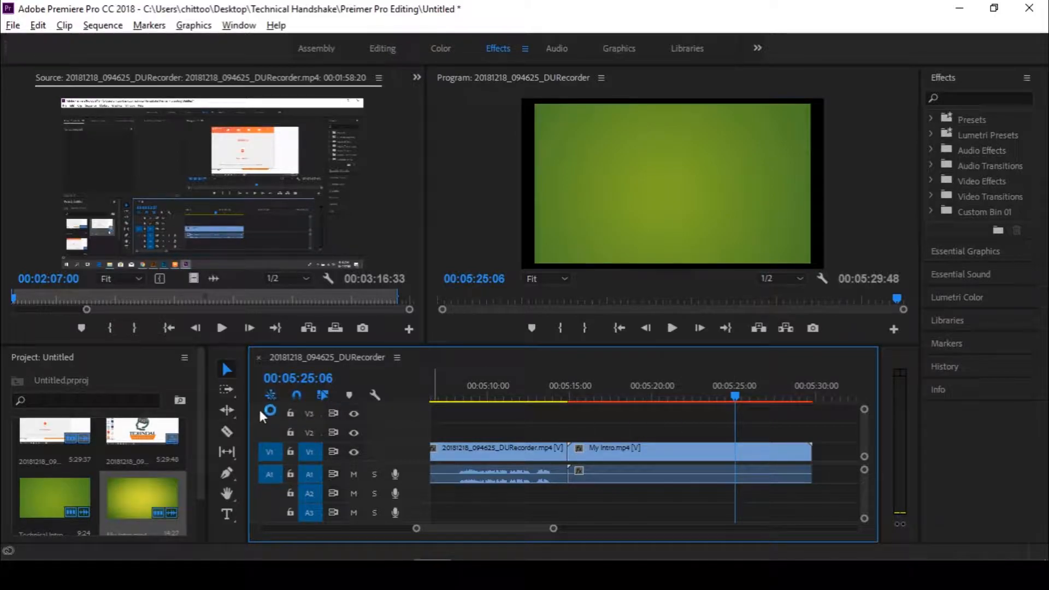
{"action": "left_click", "coordinate": [231, 433]}
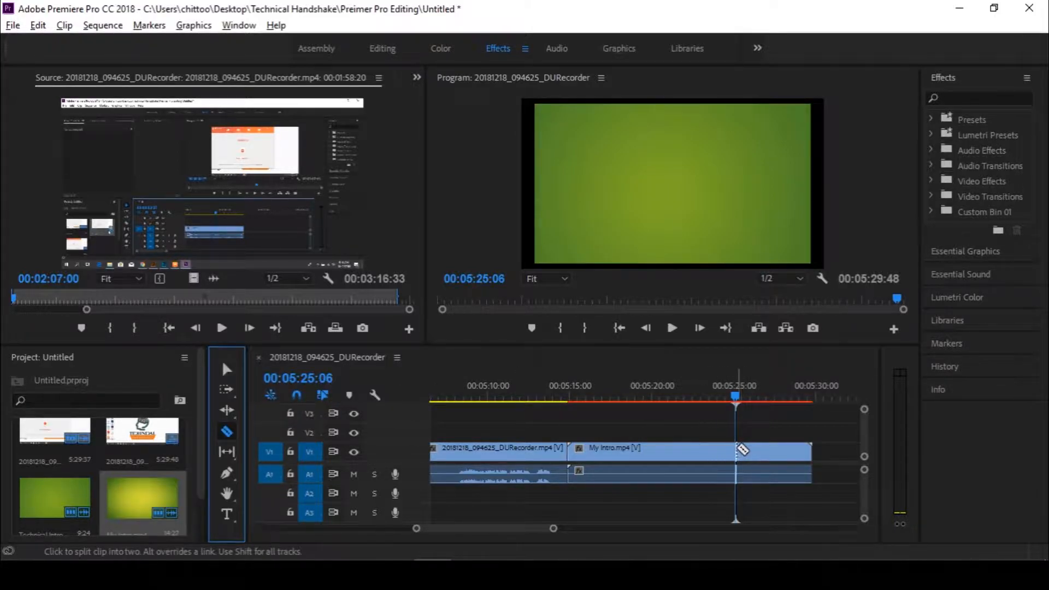
{"action": "left_click", "coordinate": [736, 448]}
{"action": "left_click", "coordinate": [226, 370]}
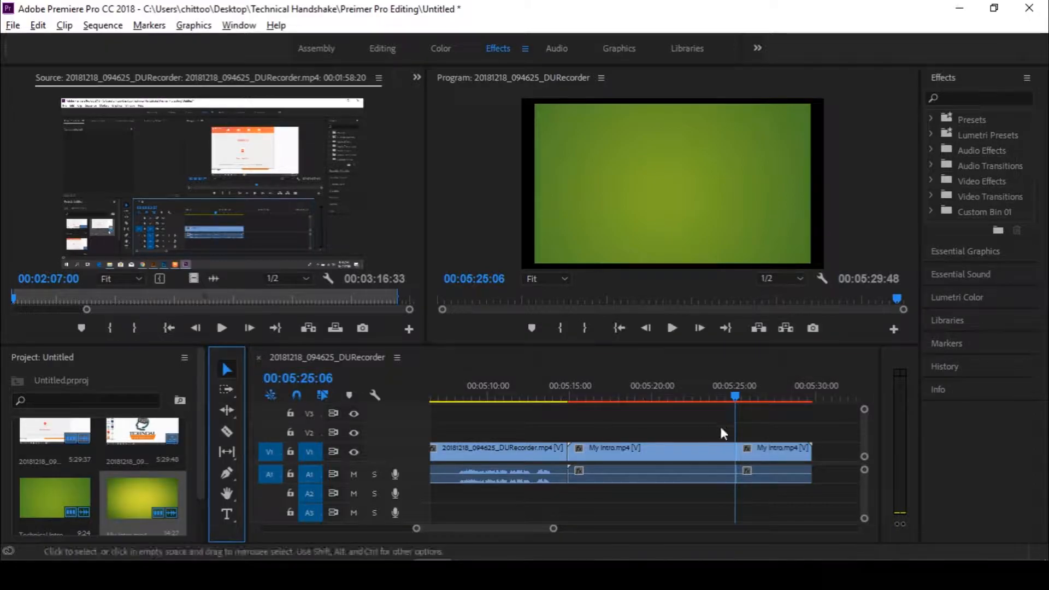
{"action": "left_click_drag", "start_coordinate": [760, 426], "coordinate": [784, 497]}
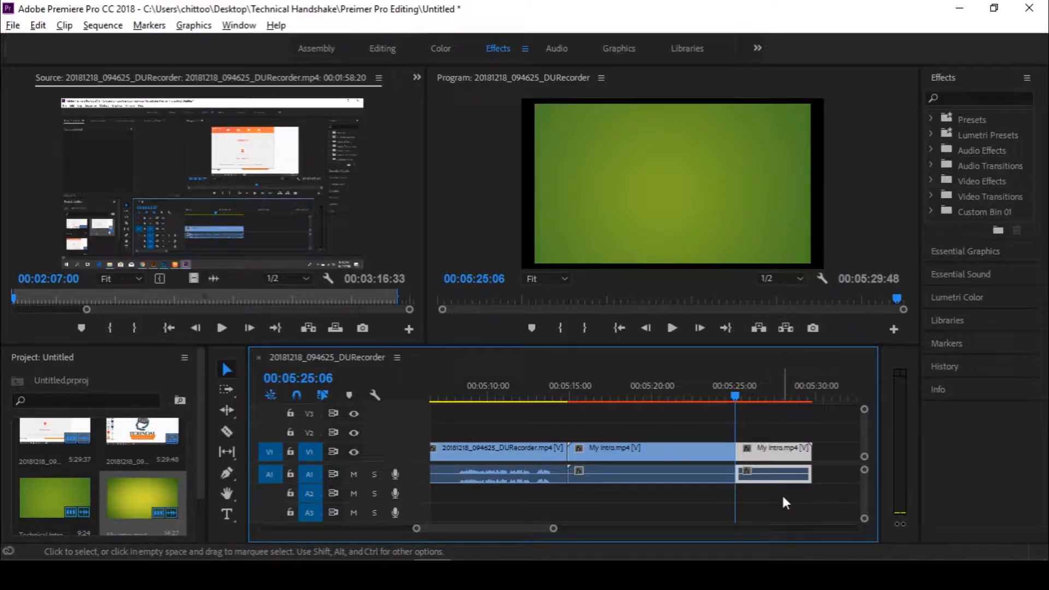
{"action": "key", "text": "Delete"}
- Return the playhead to the start of the sequence with the opening clips in view
{"action": "scroll", "coordinate": [534, 446], "scroll_direction": "down", "scroll_amount": 5}
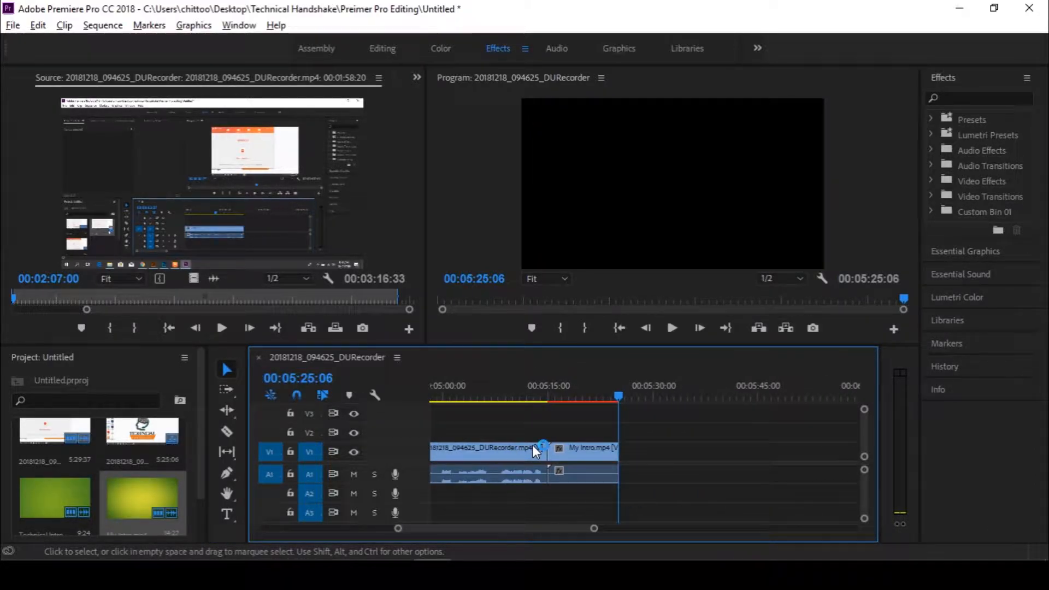
{"action": "left_click_drag", "start_coordinate": [562, 528], "coordinate": [401, 529]}
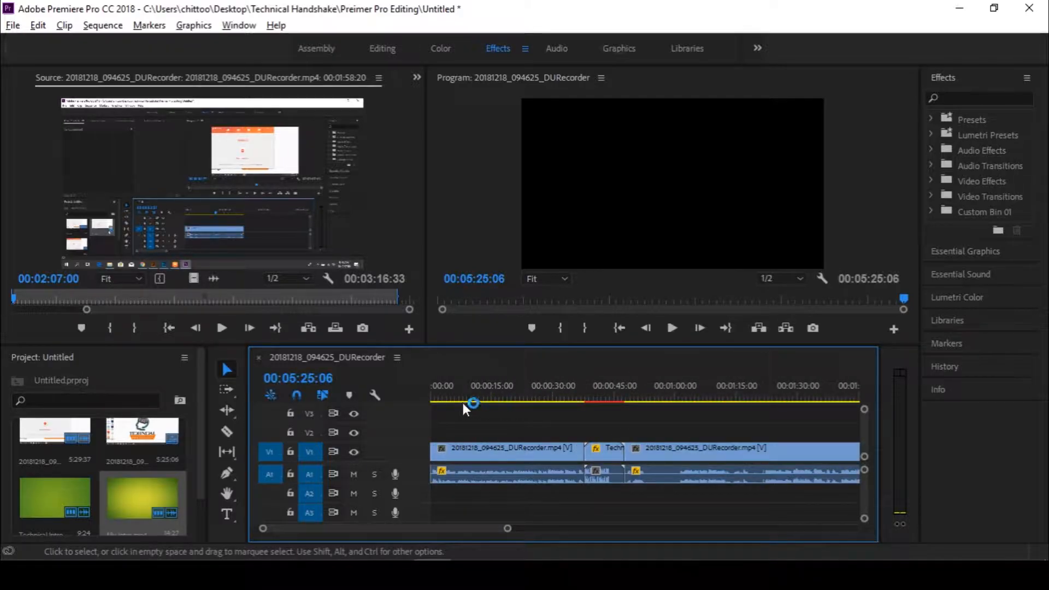
{"action": "left_click", "coordinate": [439, 389]}
{"action": "left_click_drag", "start_coordinate": [439, 394], "coordinate": [416, 392]}
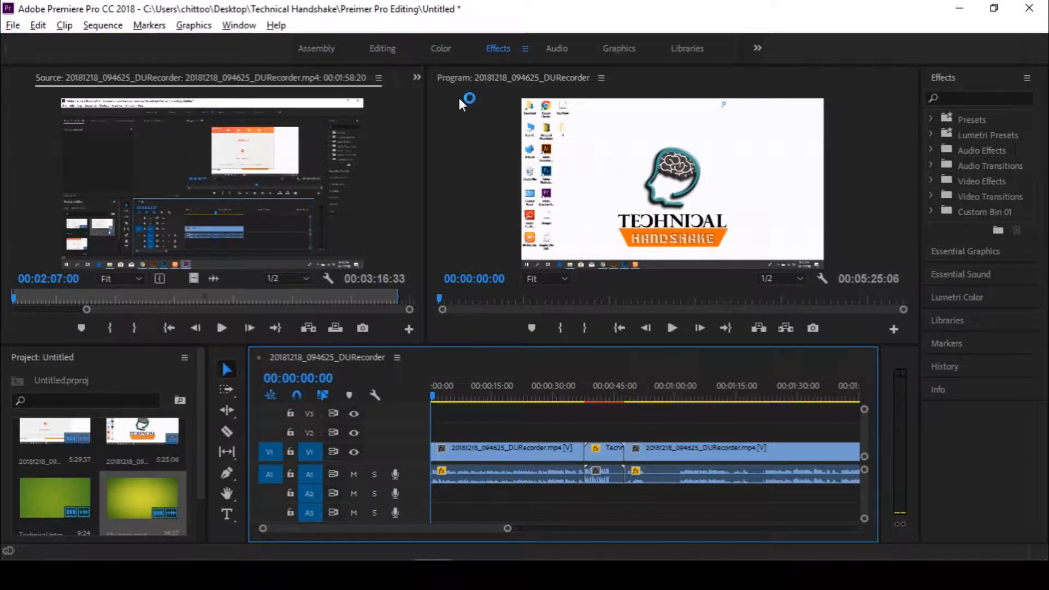
- Close the recording loaded in the Source monitor, leaving the edited sequence open
{"action": "left_click", "coordinate": [379, 80]}
{"action": "left_click", "coordinate": [418, 153]}
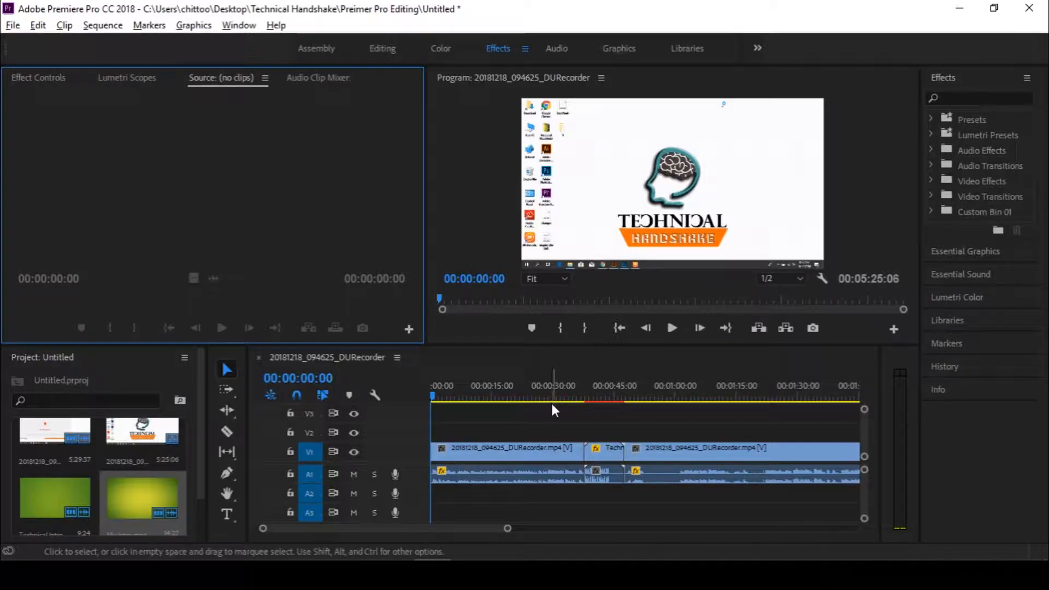
{"action": "left_click", "coordinate": [12, 26]}
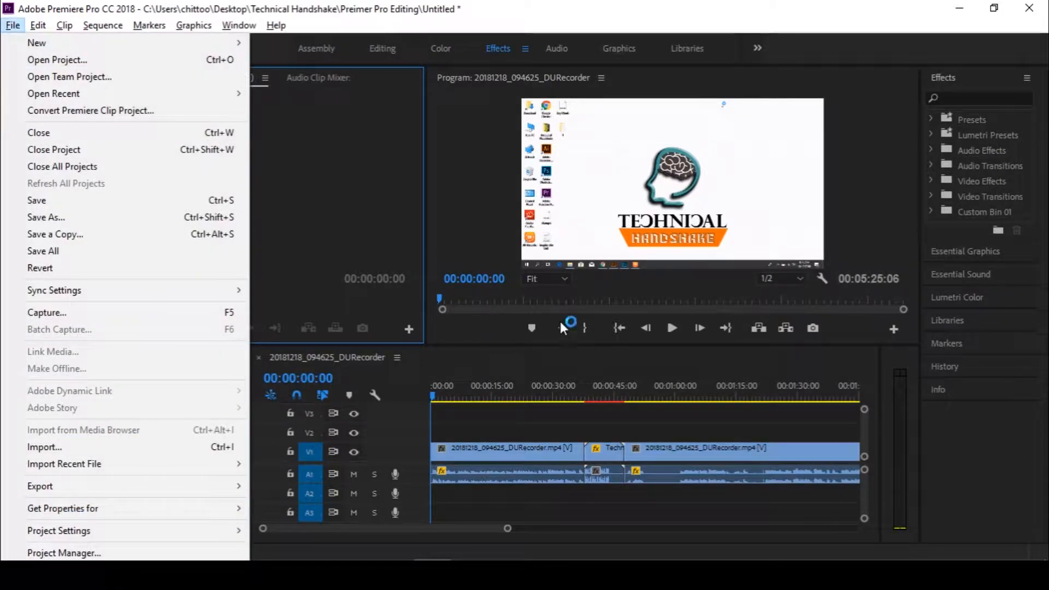
{"action": "left_click", "coordinate": [534, 416]}
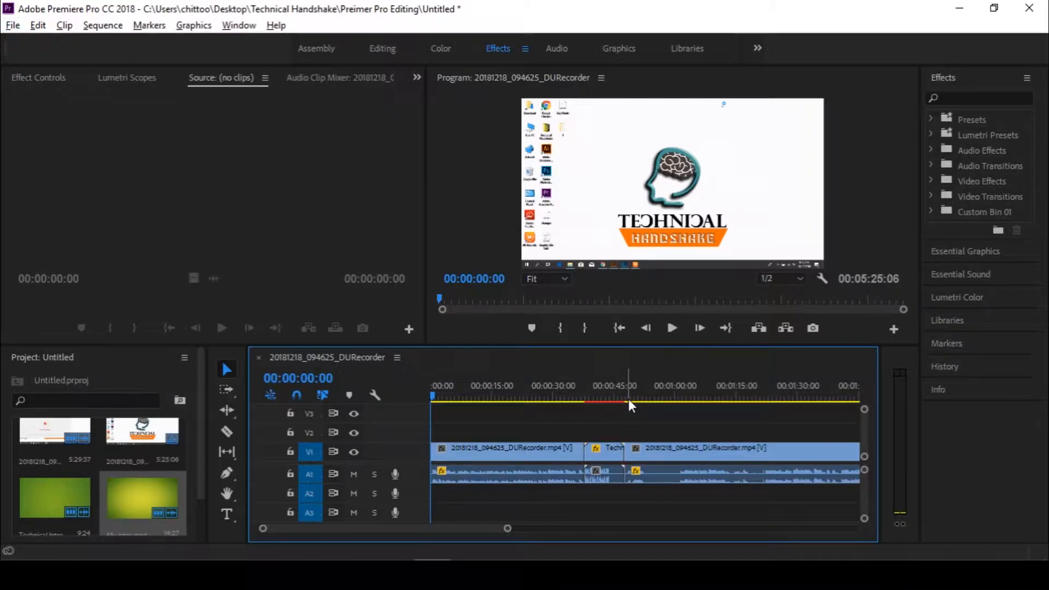
- Open the media export settings for the sequence and choose the H.264 format with the YouTube 1080p HD preset
{"action": "left_click", "coordinate": [13, 26]}
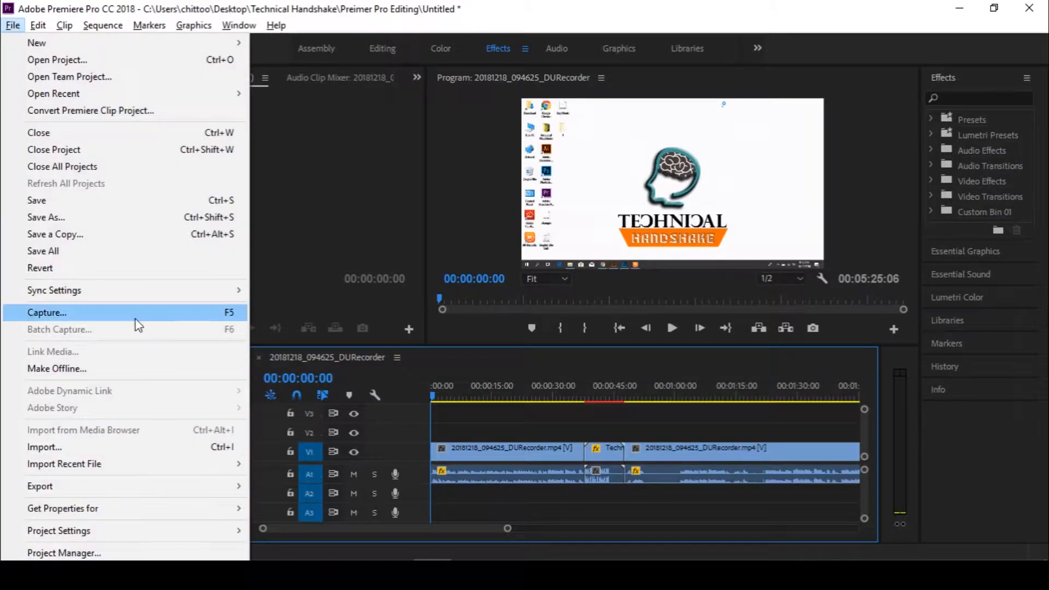
{"action": "mouse_move", "coordinate": [169, 481]}
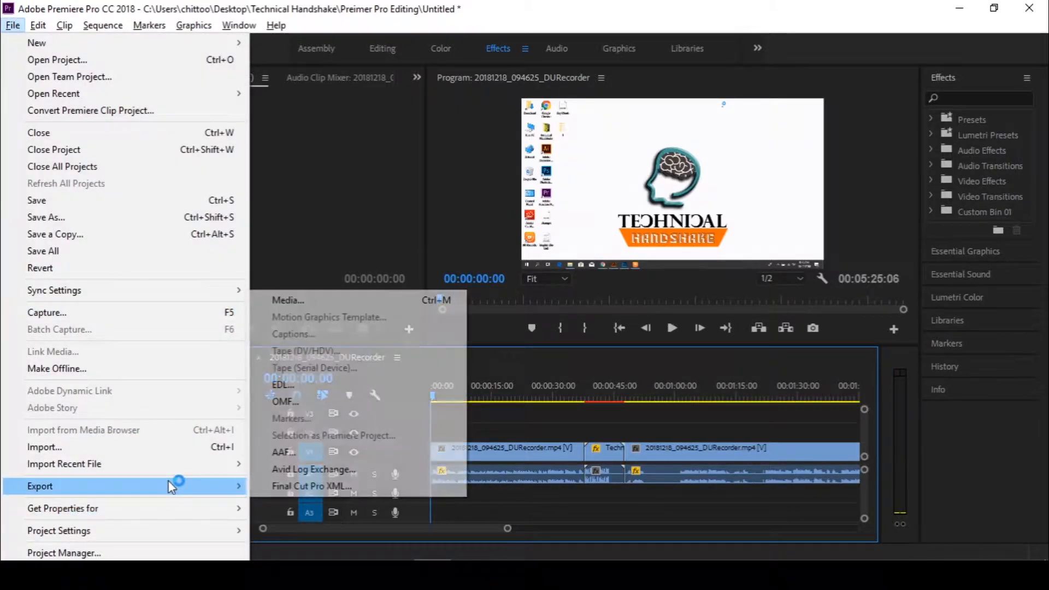
{"action": "left_click", "coordinate": [312, 302]}
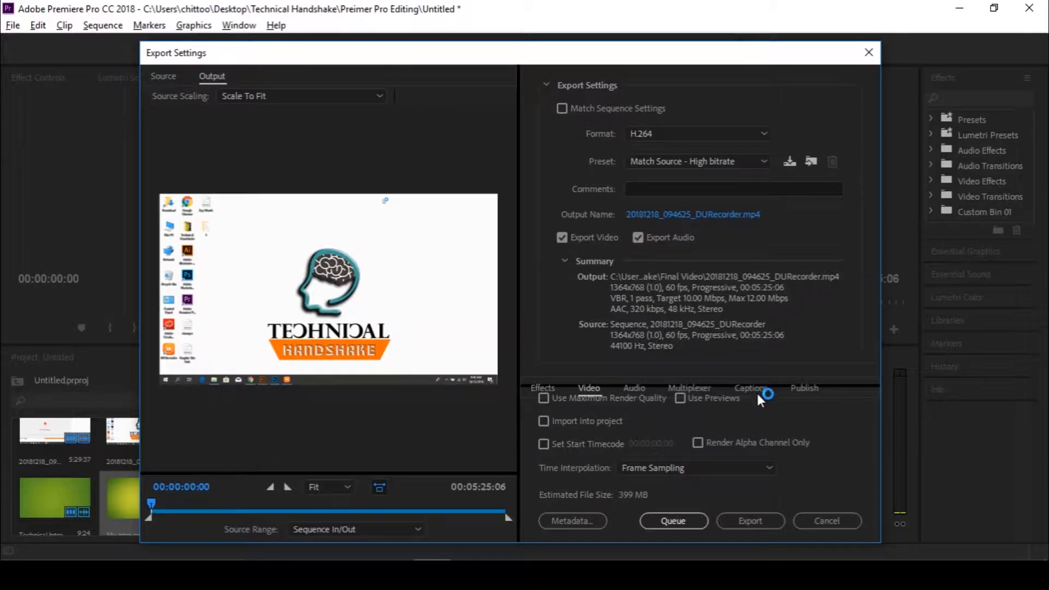
{"action": "left_click", "coordinate": [667, 133]}
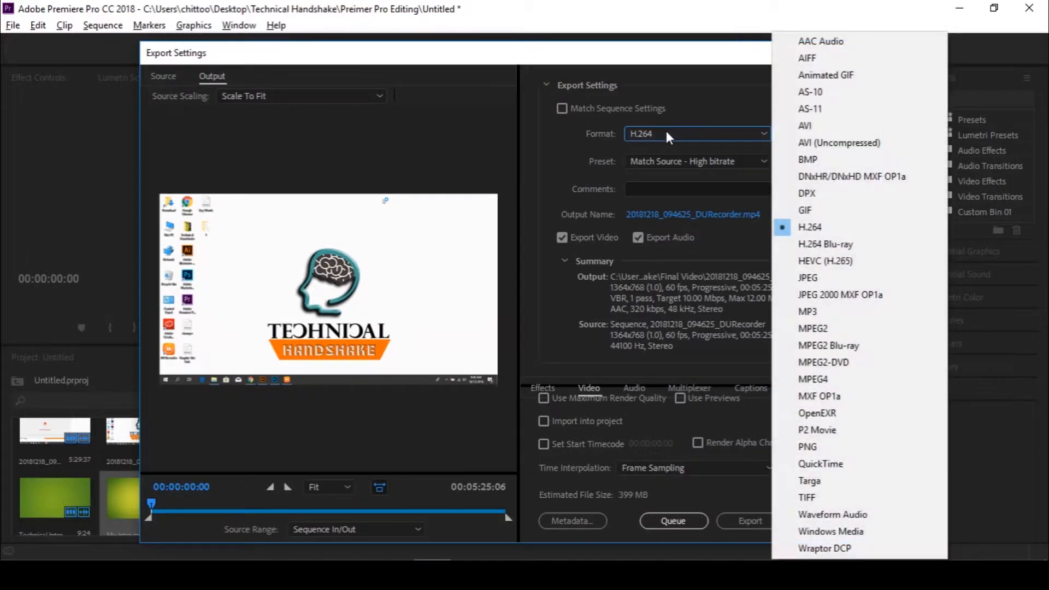
{"action": "left_click", "coordinate": [815, 227]}
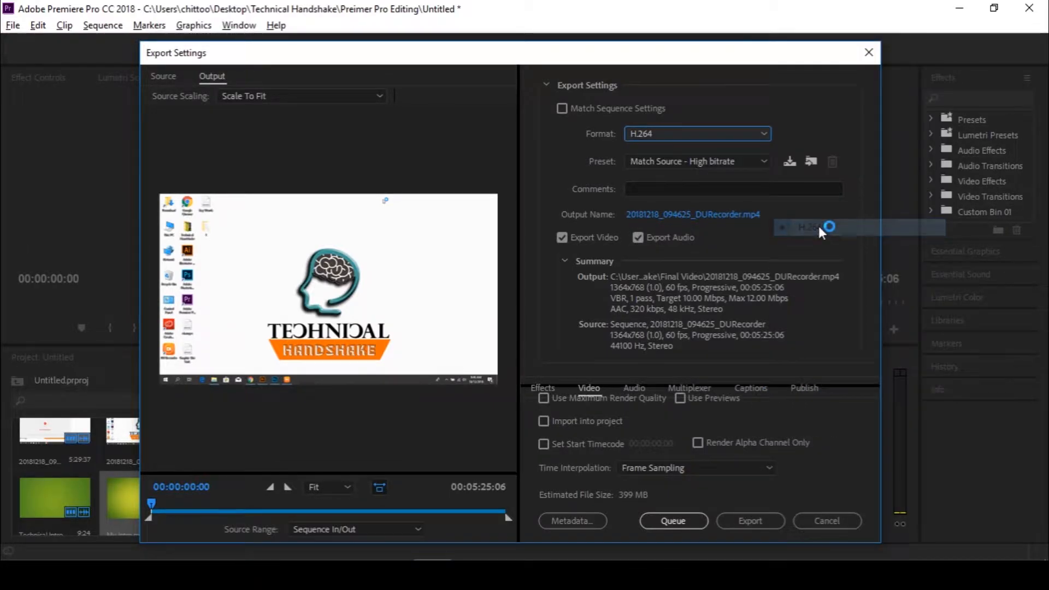
{"action": "left_click", "coordinate": [725, 160]}
{"action": "left_click", "coordinate": [725, 159]}
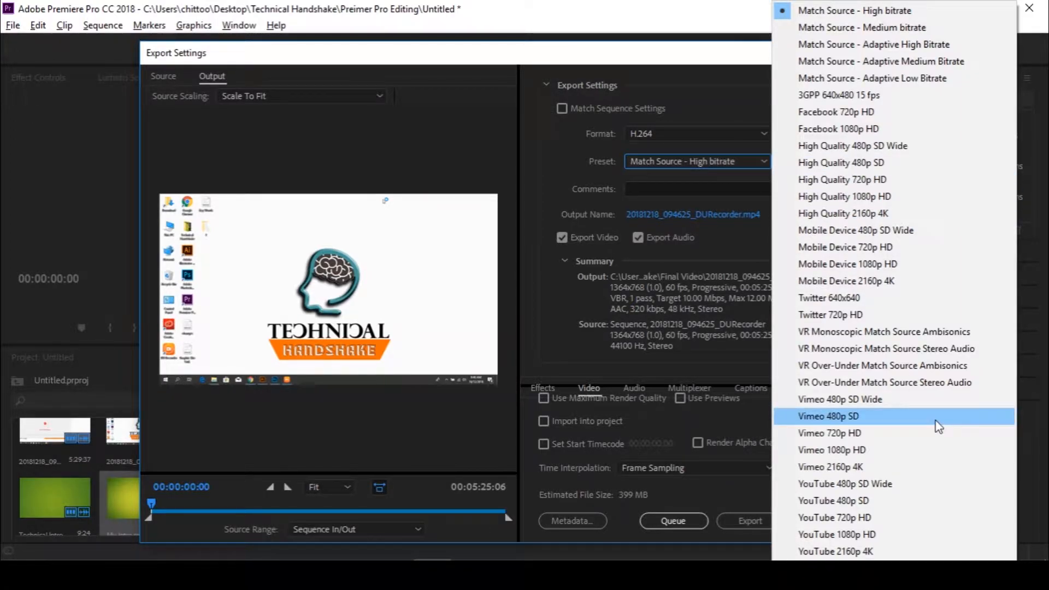
{"action": "left_click", "coordinate": [860, 535]}
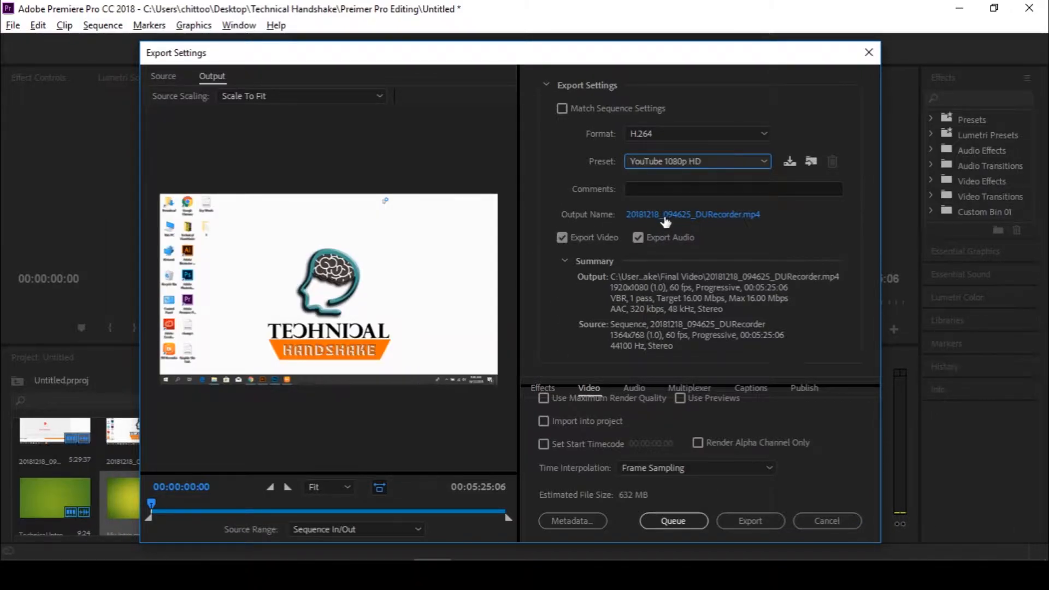
- Set the output file to Primer Pro No Sound Video in the desktop's Technical Handshake > Final Video folder and start the export
{"action": "left_click", "coordinate": [700, 214]}
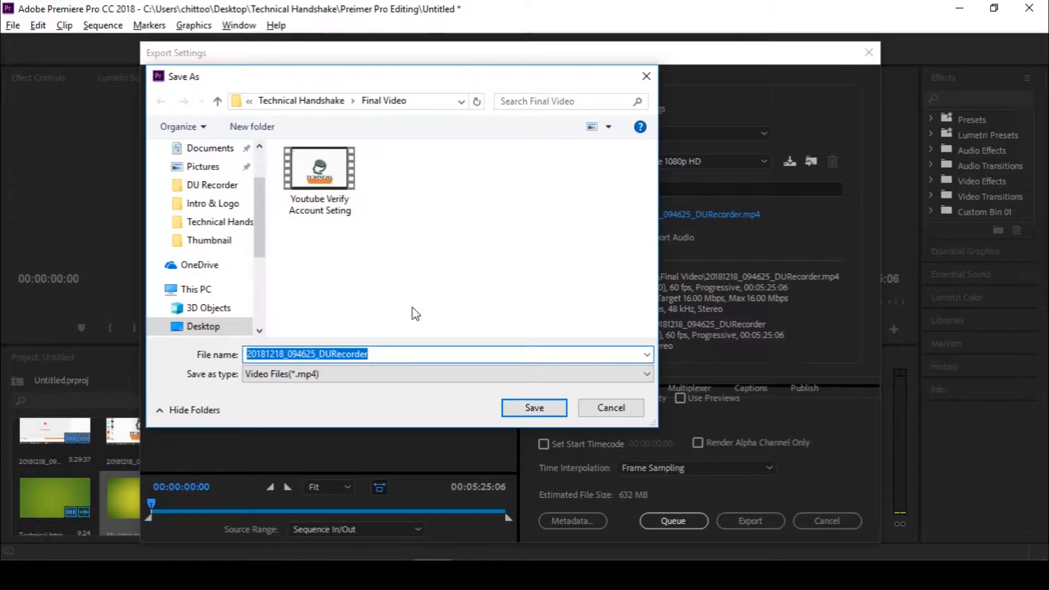
{"action": "left_click", "coordinate": [215, 330]}
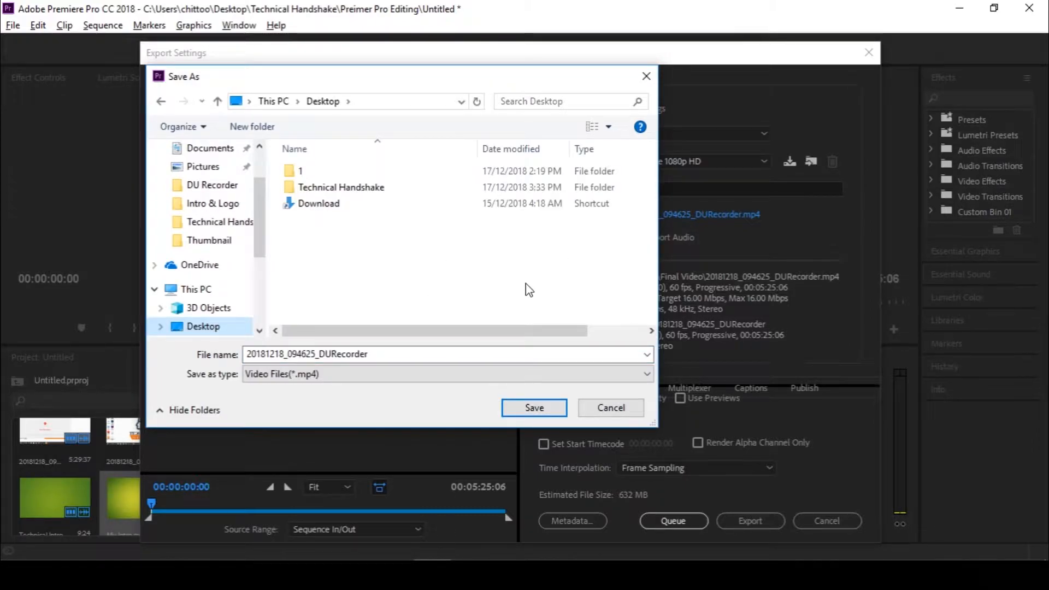
{"action": "left_click", "coordinate": [339, 189]}
{"action": "double_click", "coordinate": [339, 188]}
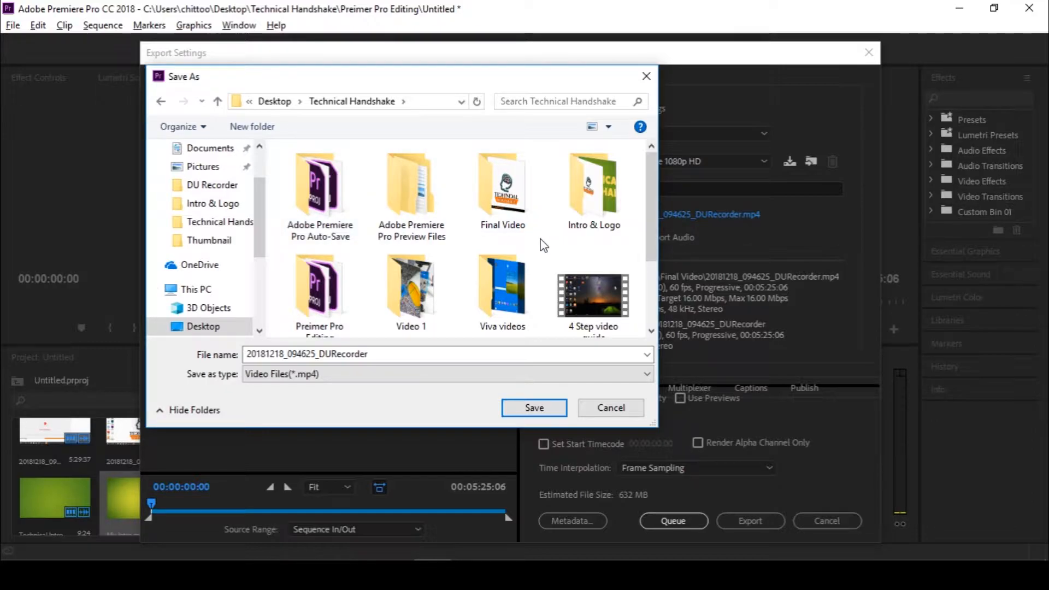
{"action": "double_click", "coordinate": [510, 211]}
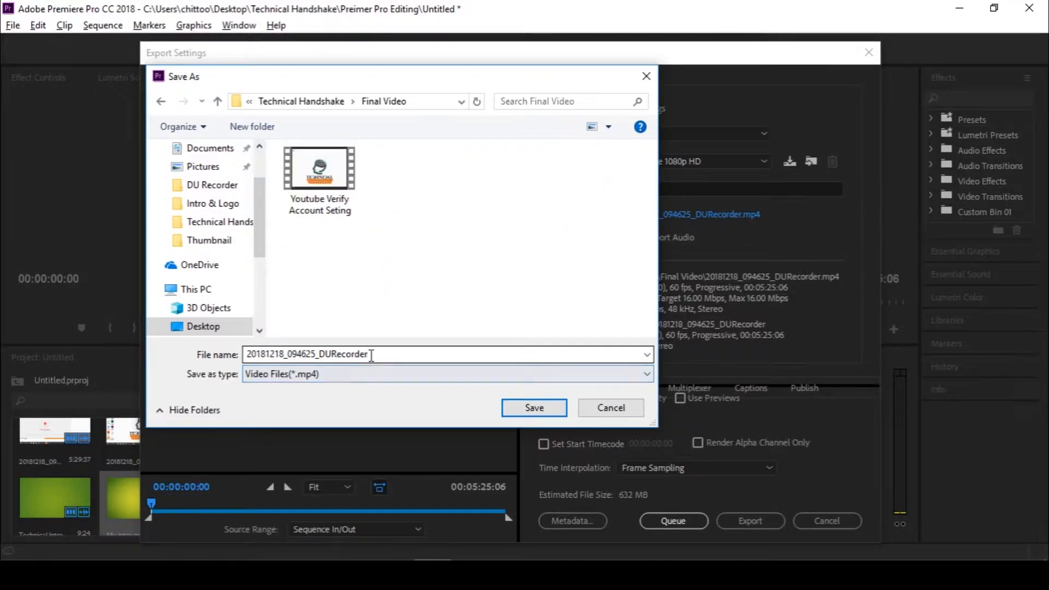
{"action": "double_click", "coordinate": [247, 354]}
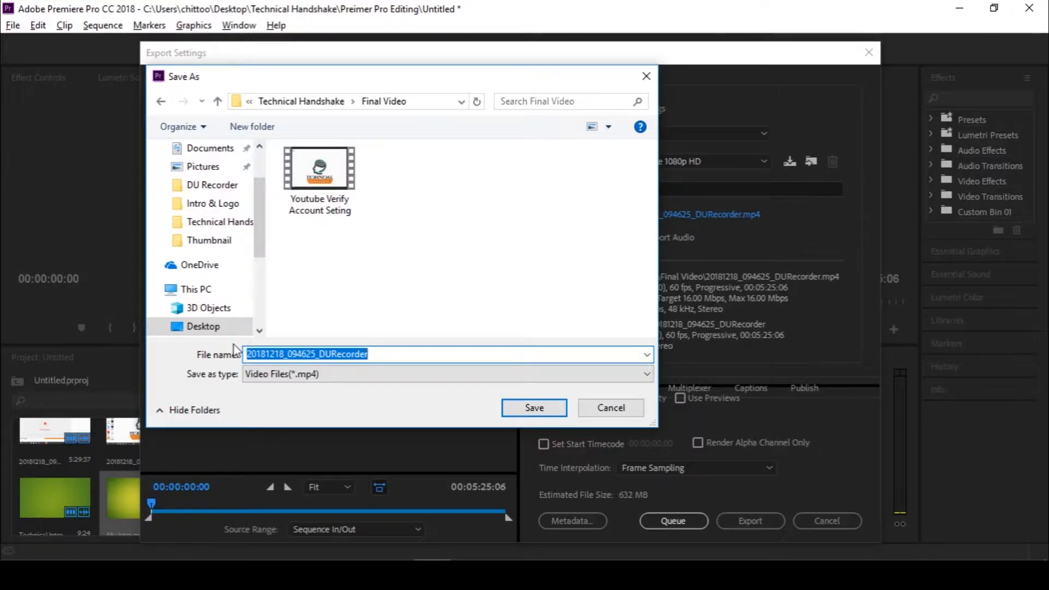
{"action": "type", "text": "Primer "}
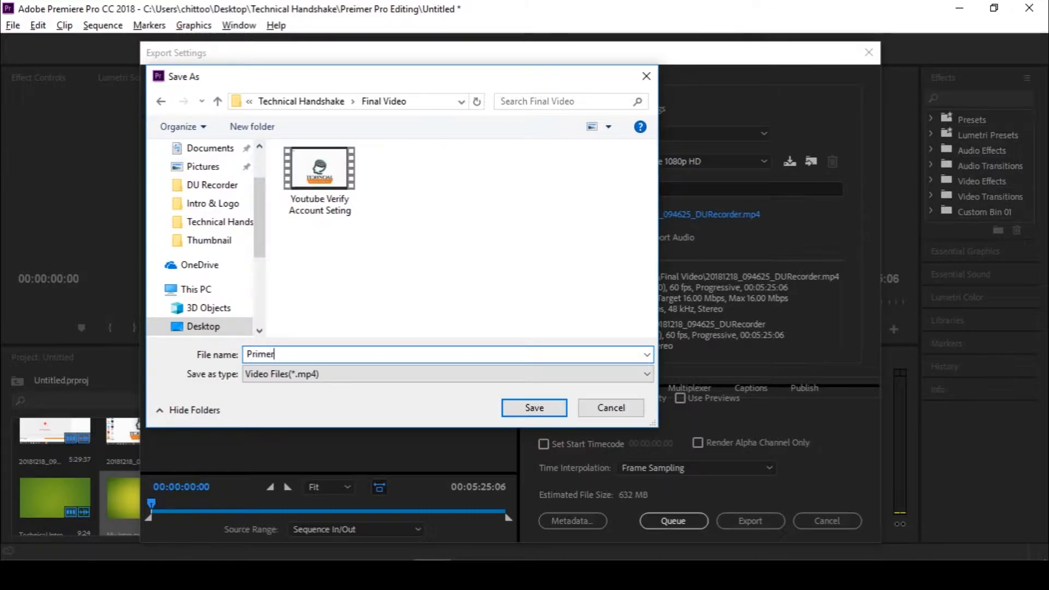
{"action": "type", "text": "Pro No Sound Video"}
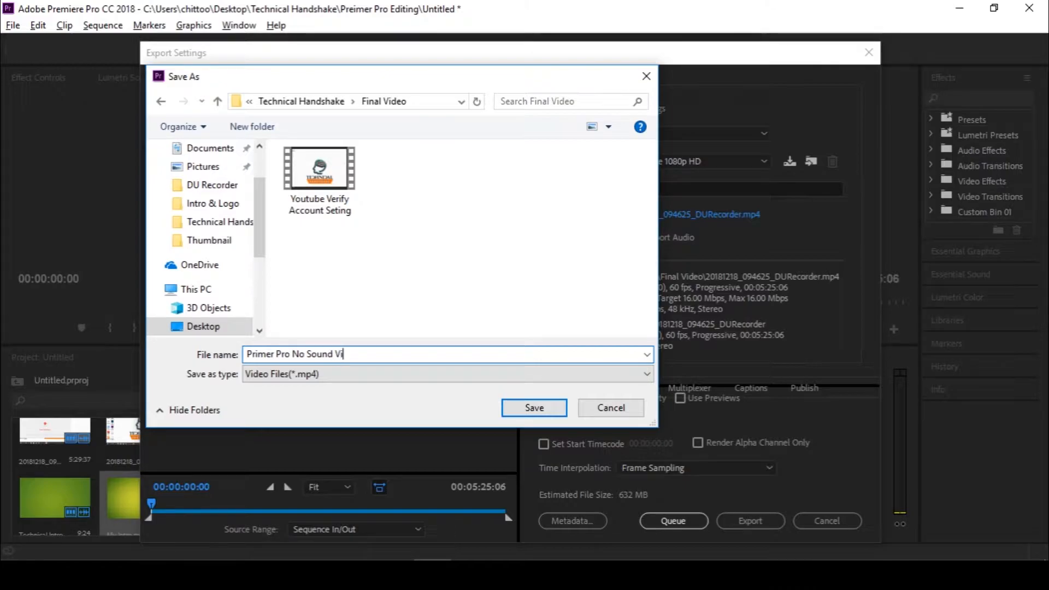
{"action": "left_click", "coordinate": [520, 410]}
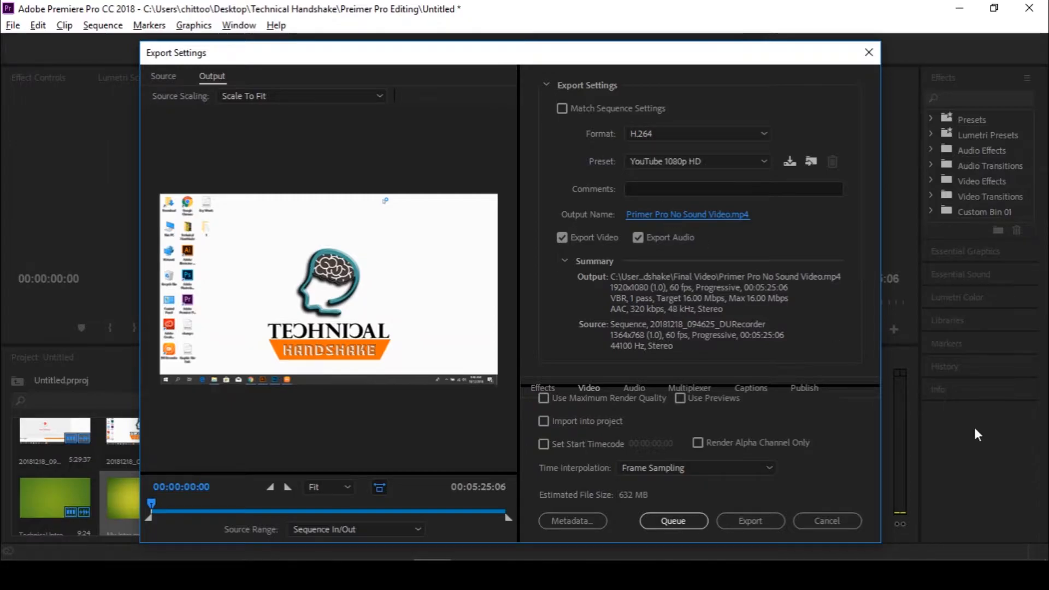
{"action": "left_click", "coordinate": [752, 520]}
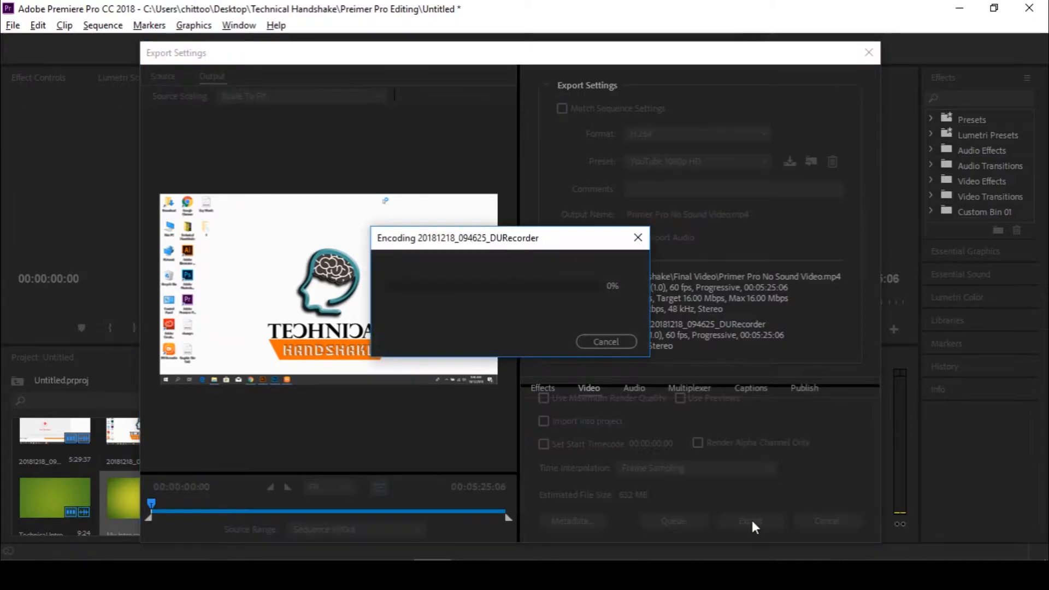